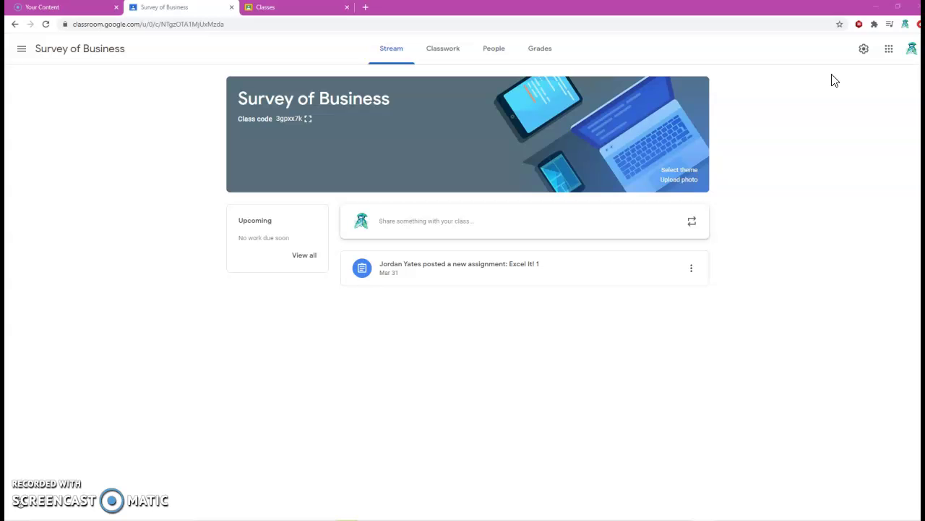
Step: Start a new assignment in the classwork of the Survey of Business class
{"action": "left_click", "coordinate": [430, 52]}
{"action": "left_click", "coordinate": [325, 86]}
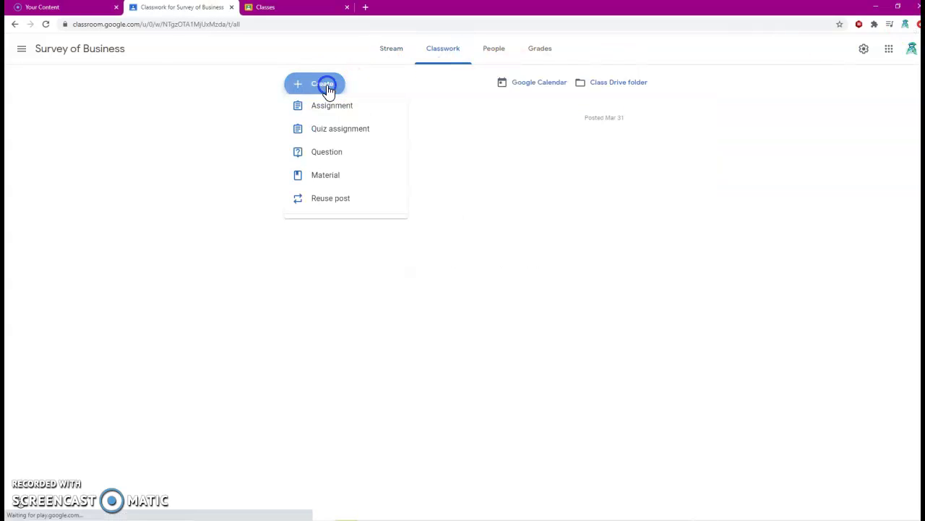
{"action": "left_click", "coordinate": [337, 117]}
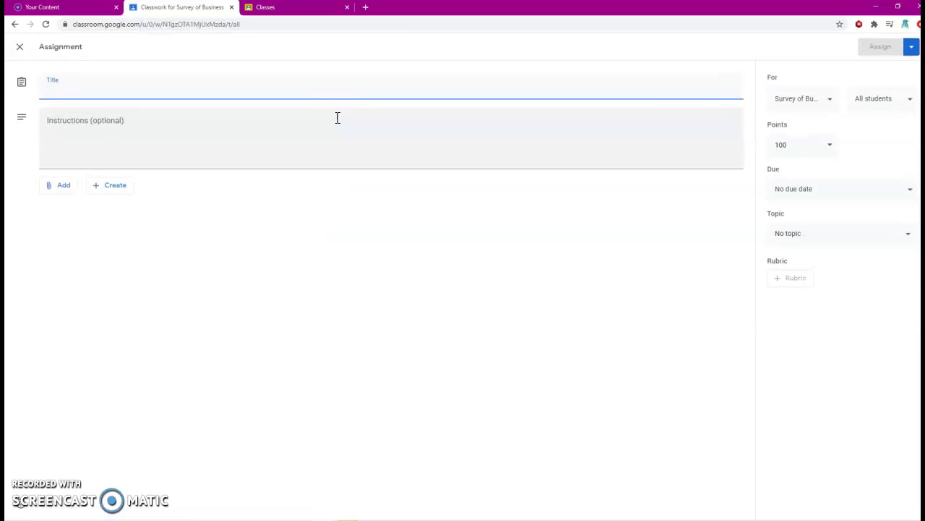
{"action": "left_click", "coordinate": [279, 137]}
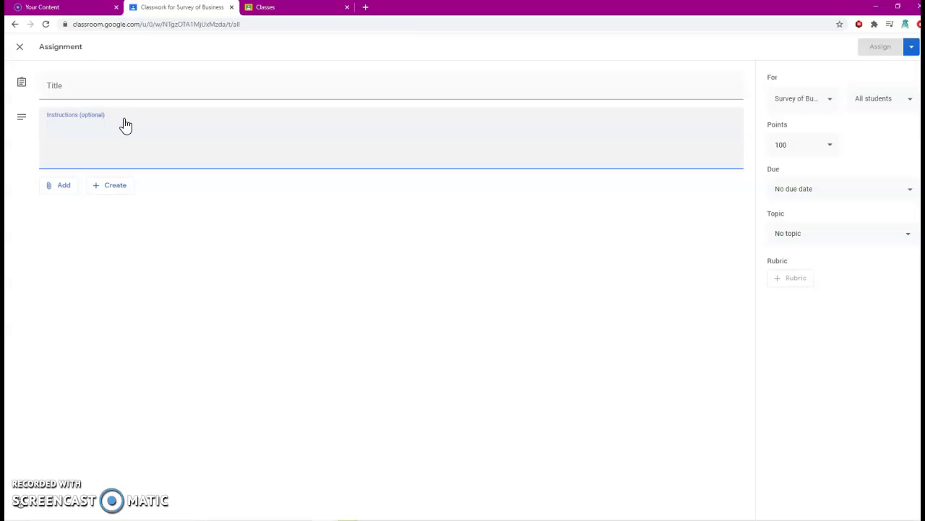
{"action": "left_click", "coordinate": [123, 188]}
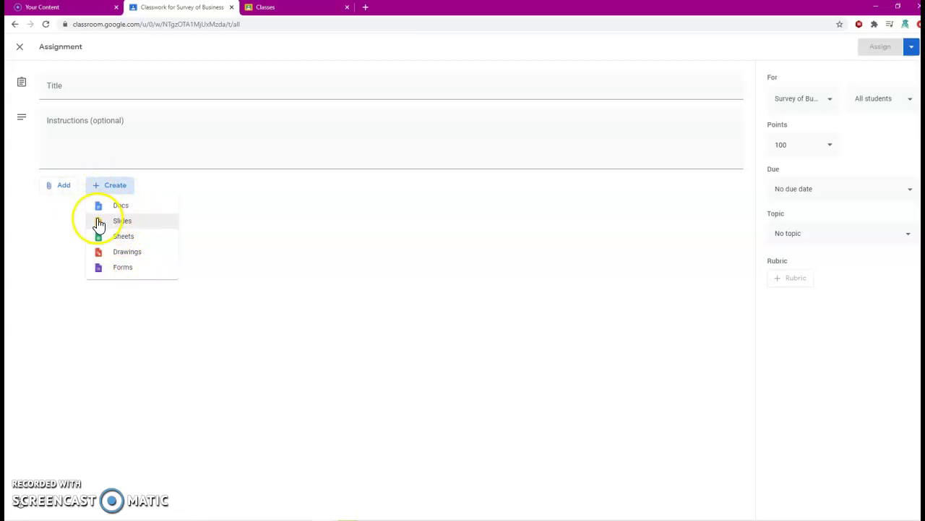
{"action": "left_click", "coordinate": [67, 191]}
{"action": "left_click", "coordinate": [67, 193]}
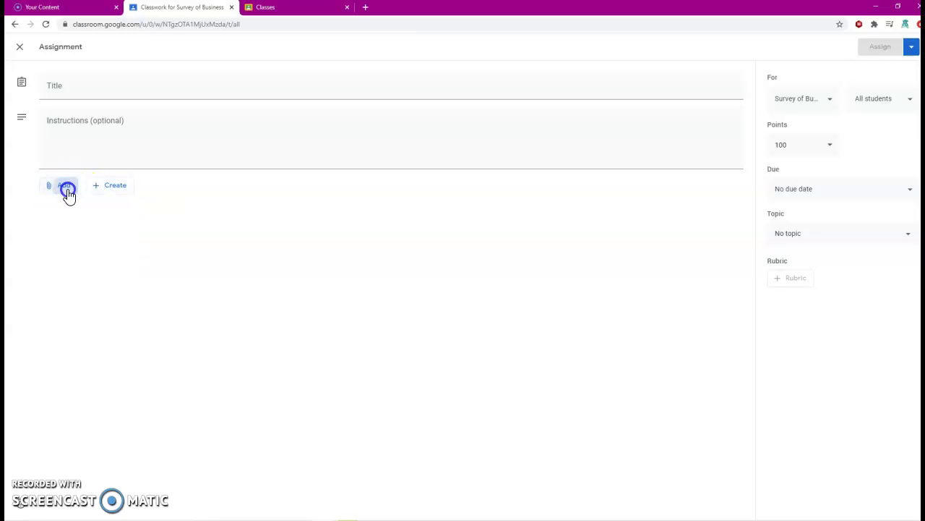
Step: Create a new Google Docs document as an attachment to the assignment
{"action": "left_click", "coordinate": [102, 190]}
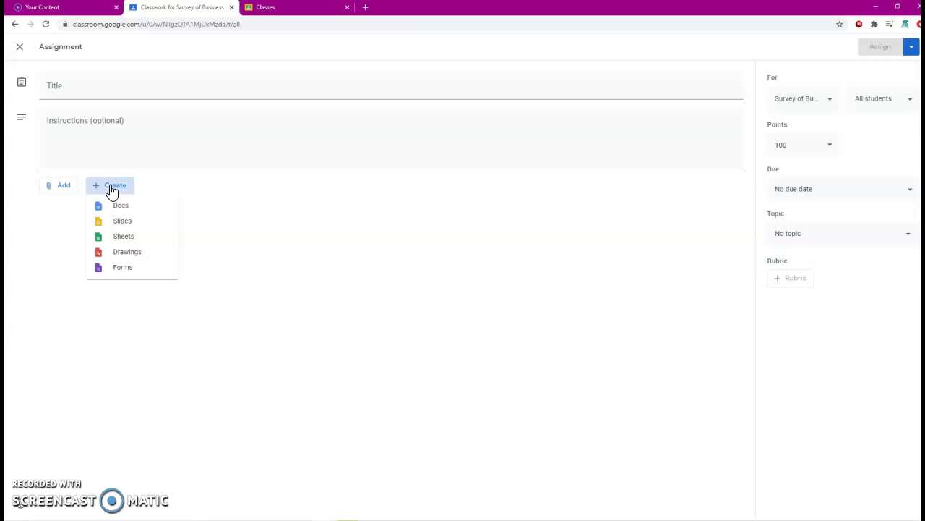
{"action": "left_click", "coordinate": [118, 209]}
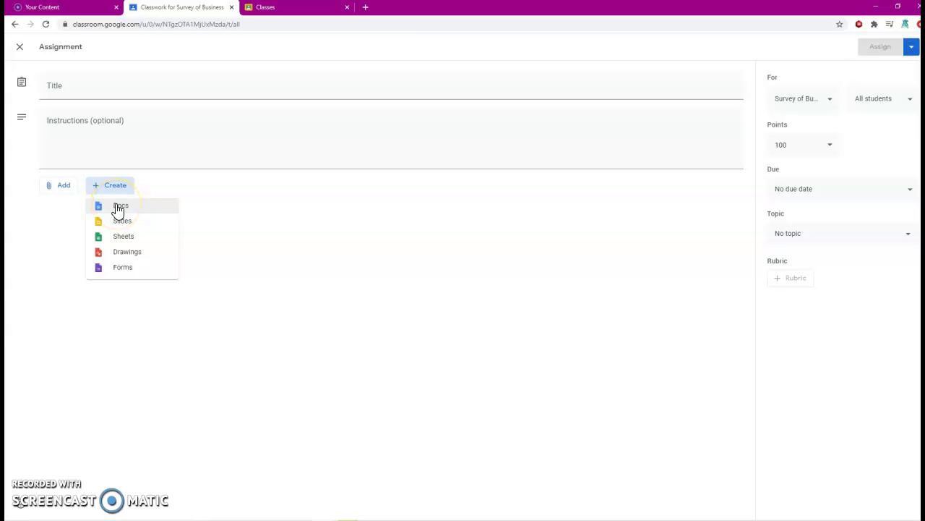
{"action": "left_click", "coordinate": [118, 208]}
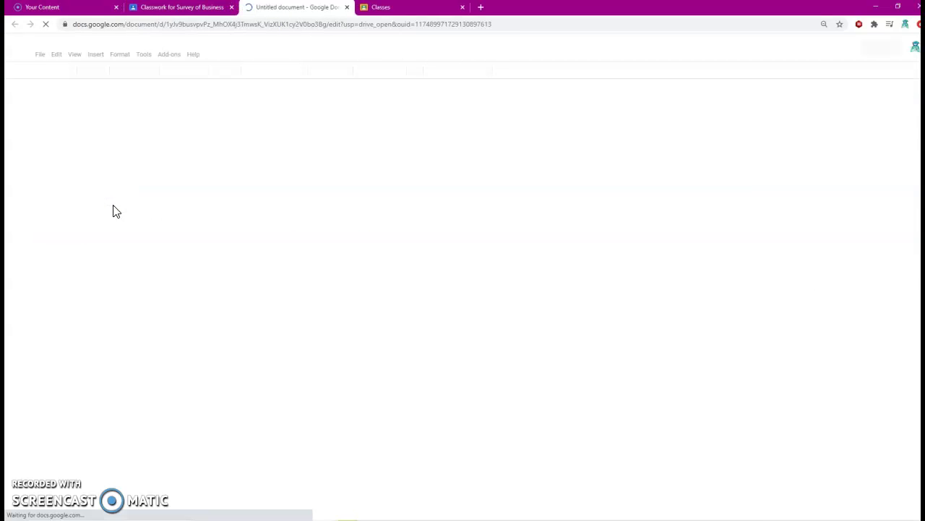
{"action": "left_click", "coordinate": [132, 187]}
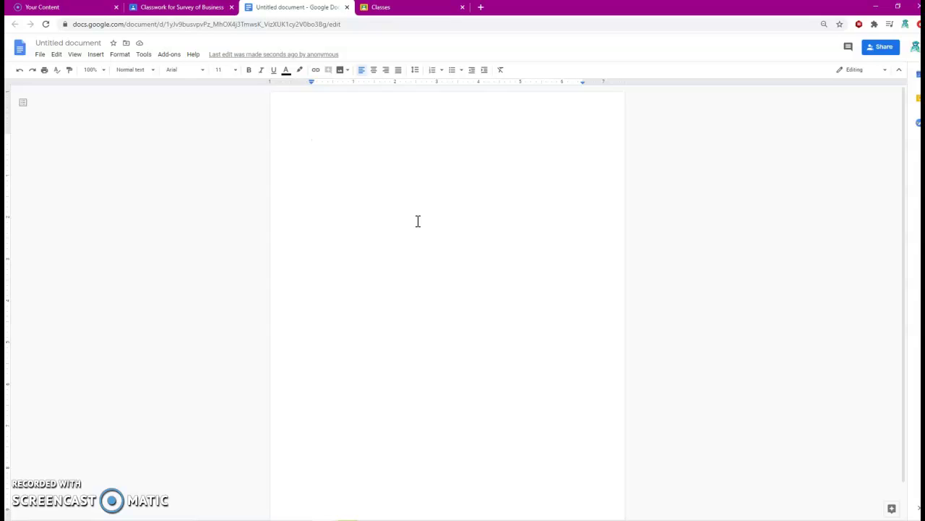
Step: Write the numbered question "1. What was the setting at the start of the poem?" in the document, leaving blank lines below it for the answer
{"action": "type", "text": "1. What "}
{"action": "type", "text": "was the setting at"}
{"action": "type", "text": " the start of the "}
{"action": "type", "text": "poem"}
{"action": "type", "text": "?"}
{"action": "key", "text": "Return"}
{"action": "key", "text": "Return"}
{"action": "key", "text": "Return"}
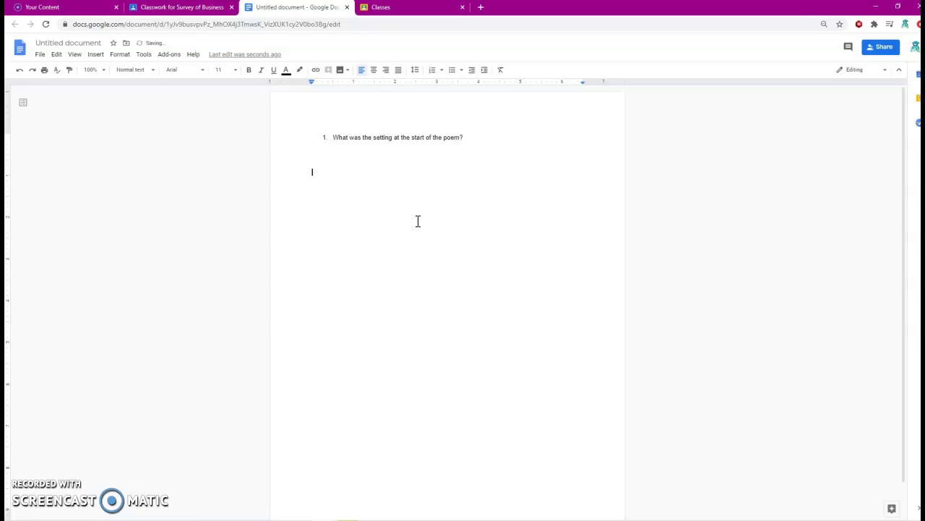
{"action": "left_click", "coordinate": [334, 162]}
Step: Return to the assignment and set the attached document to make a copy for each student
{"action": "left_click", "coordinate": [212, 7]}
{"action": "left_click", "coordinate": [698, 226]}
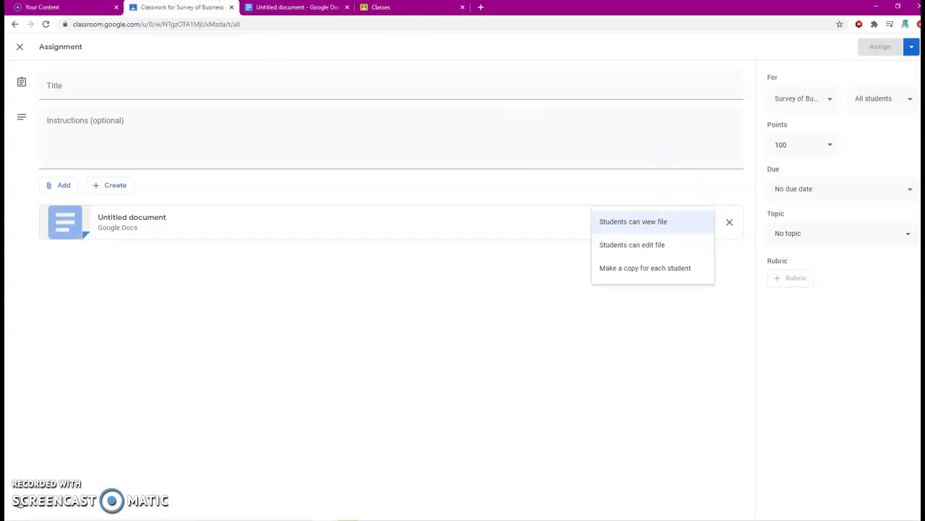
{"action": "left_click", "coordinate": [318, 8]}
{"action": "left_click", "coordinate": [166, 8]}
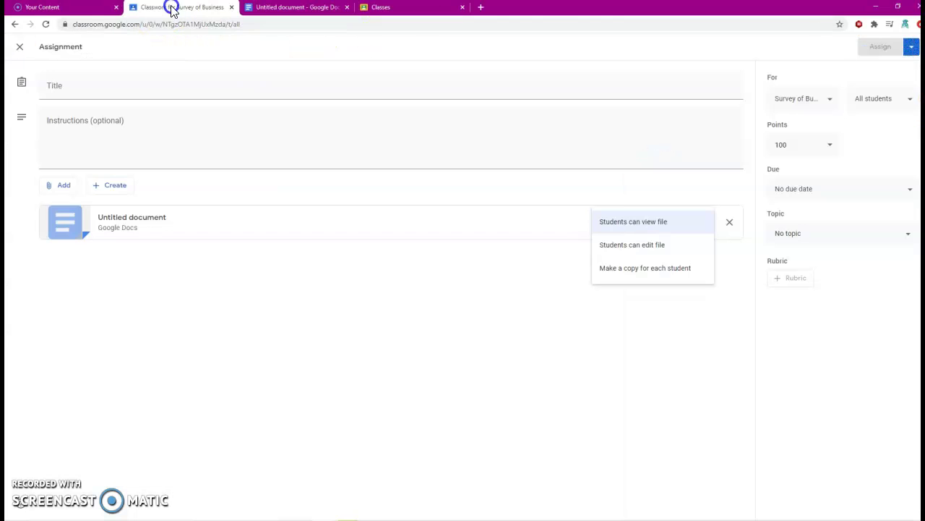
{"action": "left_click", "coordinate": [646, 277]}
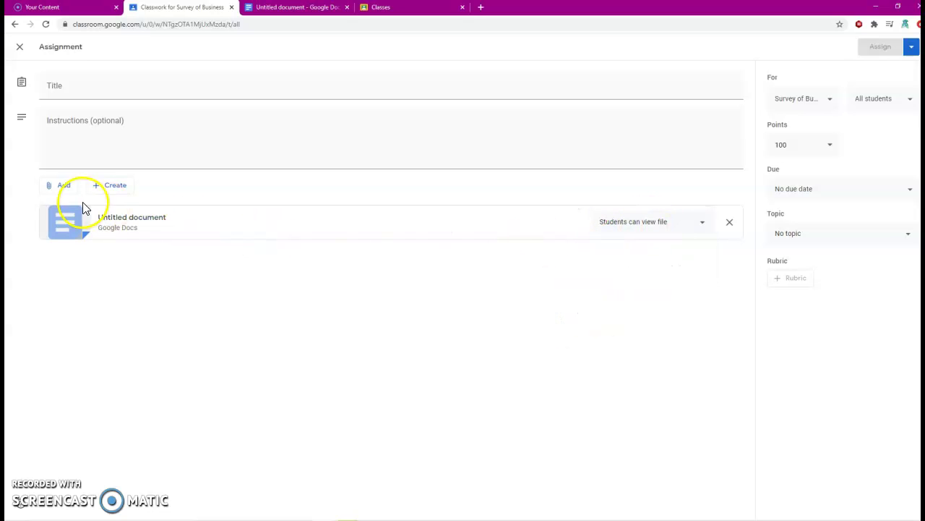
{"action": "left_click", "coordinate": [676, 226]}
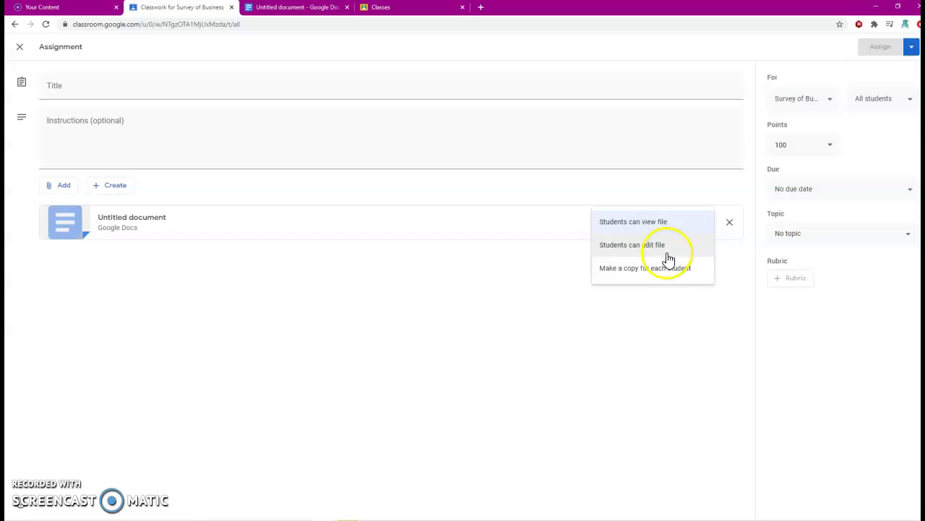
{"action": "left_click", "coordinate": [658, 272]}
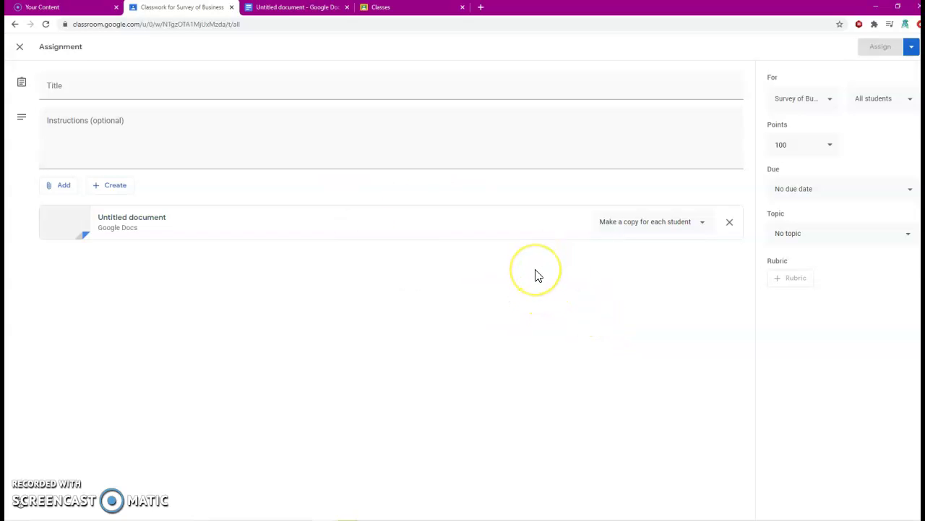
Step: Remove the attached document from the assignment and create a new Google Drawings file as the attachment instead
{"action": "left_click", "coordinate": [729, 224]}
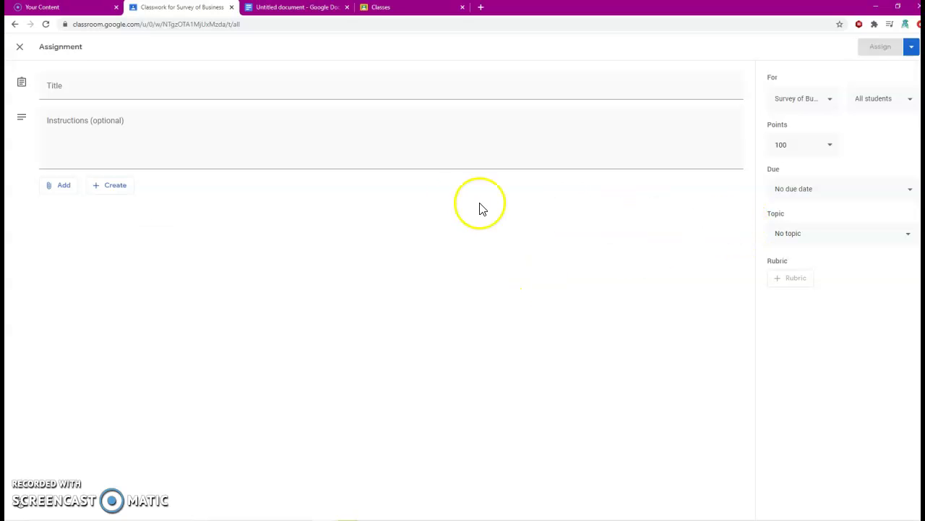
{"action": "left_click", "coordinate": [120, 190]}
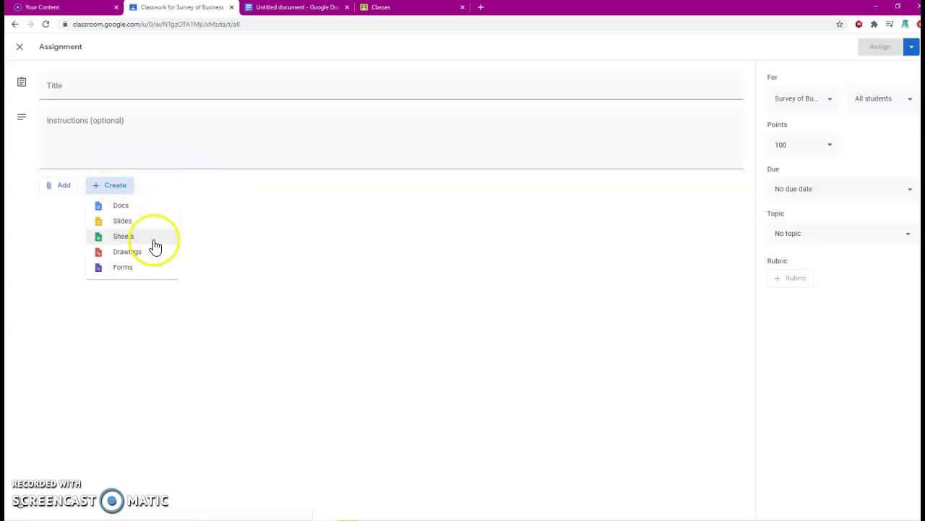
{"action": "left_click", "coordinate": [130, 251]}
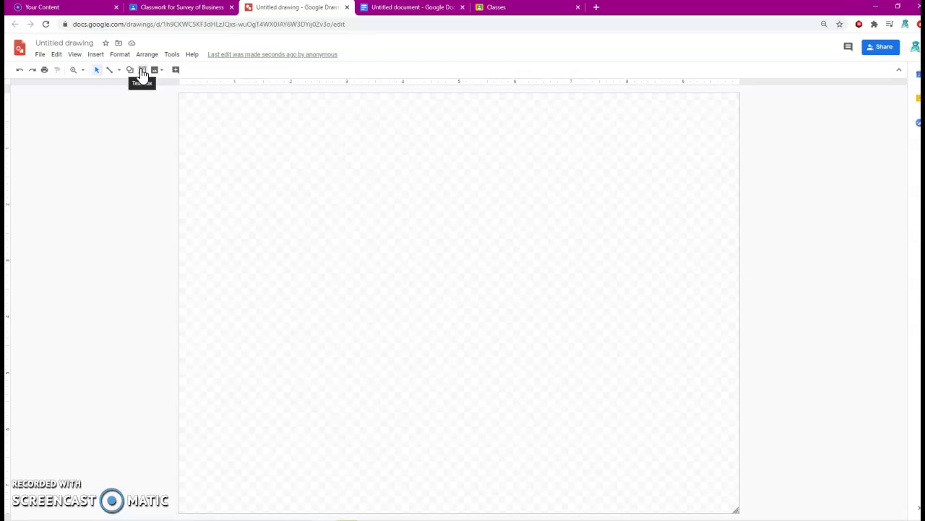
Step: Insert the PracticeWorksheet image from the computer's Downloads folder into the drawing
{"action": "left_click", "coordinate": [100, 57]}
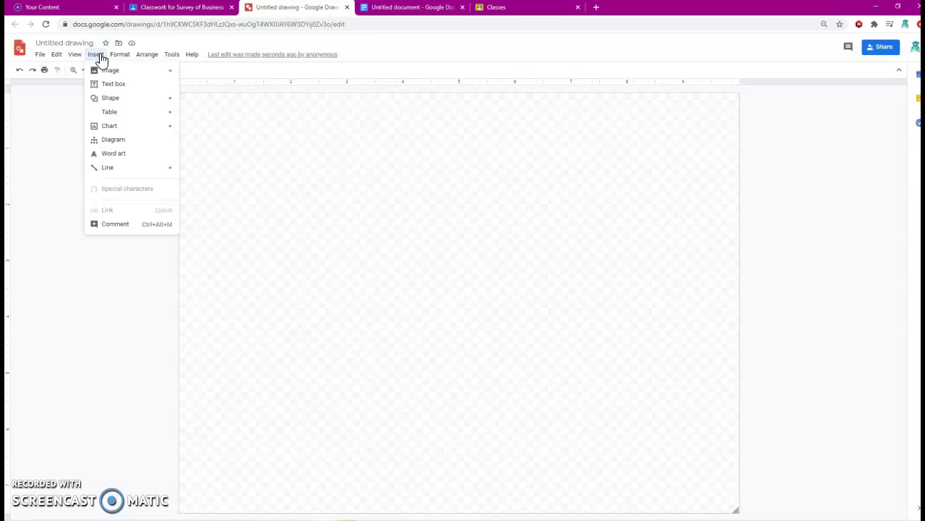
{"action": "mouse_move", "coordinate": [109, 69]}
{"action": "left_click", "coordinate": [207, 75]}
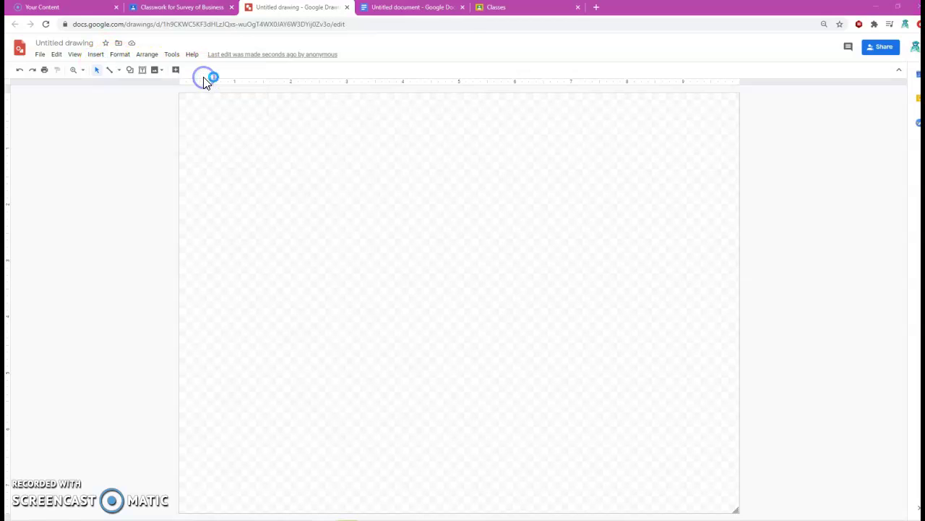
{"action": "left_click", "coordinate": [204, 81]}
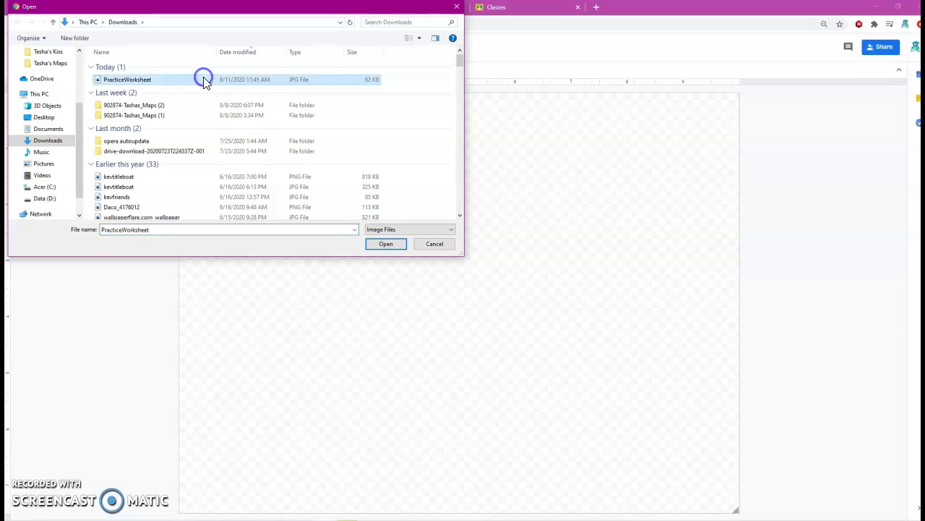
{"action": "left_click", "coordinate": [392, 245]}
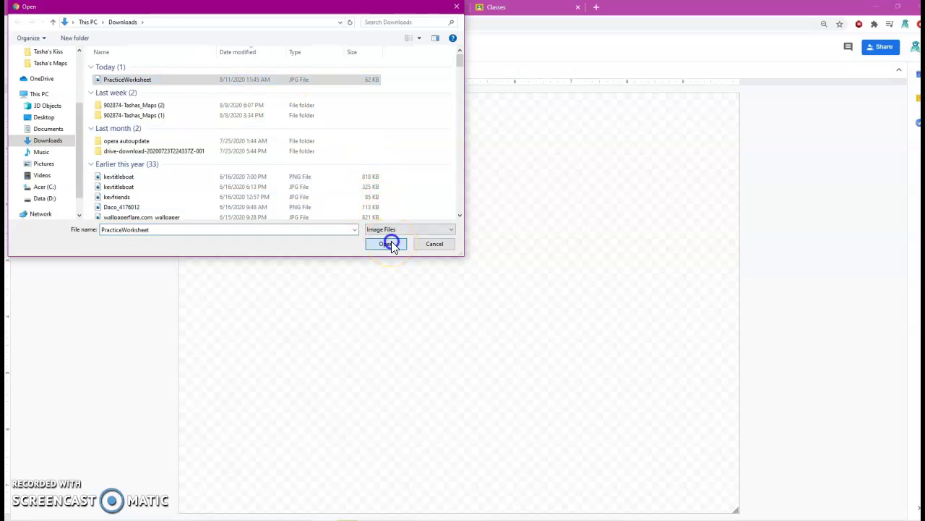
{"action": "left_click", "coordinate": [387, 238]}
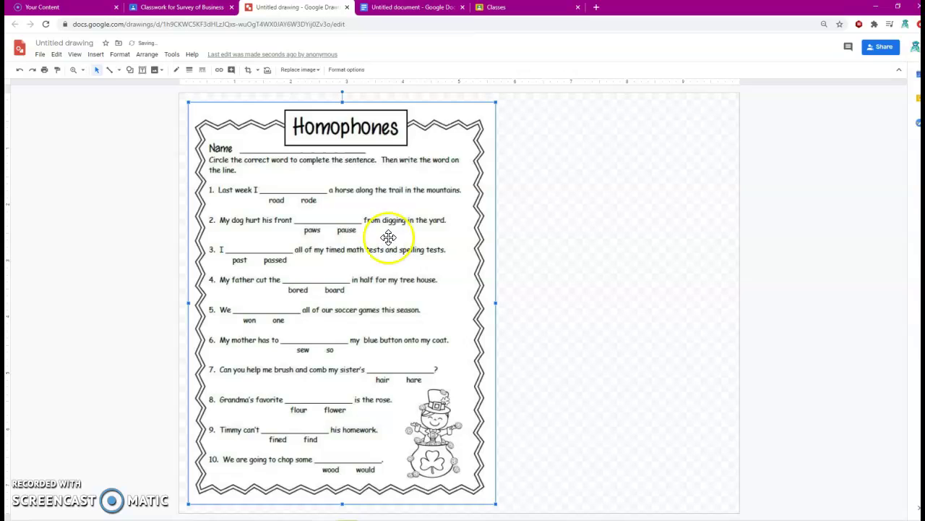
{"action": "left_click", "coordinate": [384, 237]}
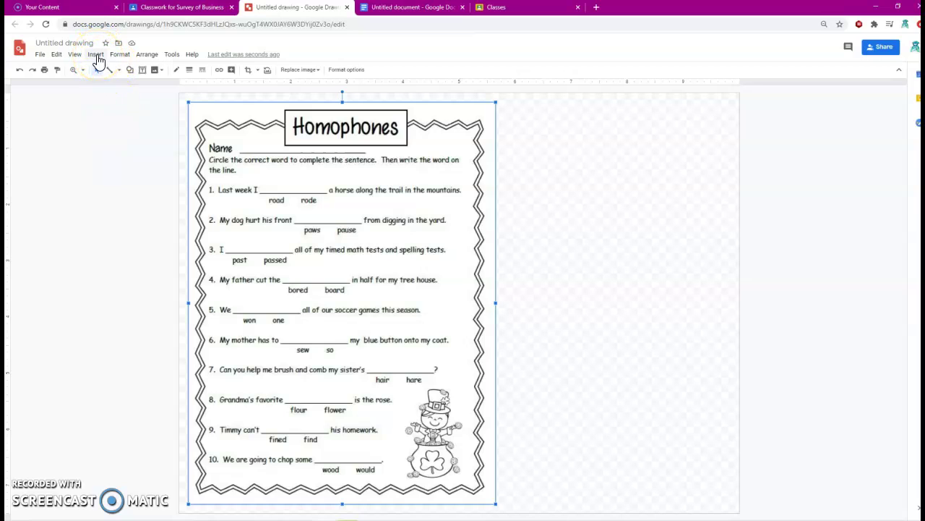
Step: Add a text box reading "rode" over the blank in sentence 1 and move it toward the middle of the line
{"action": "left_click", "coordinate": [130, 72]}
{"action": "mouse_move", "coordinate": [154, 89]}
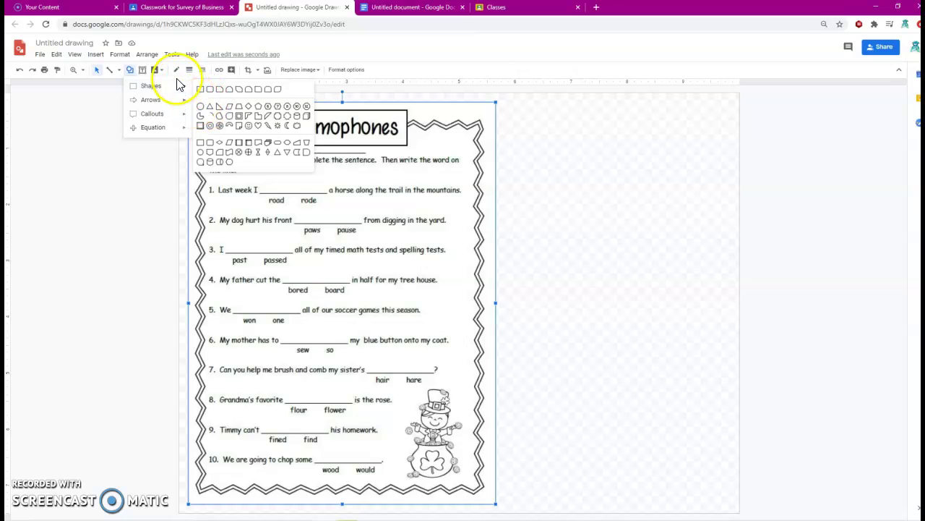
{"action": "left_click", "coordinate": [142, 70]}
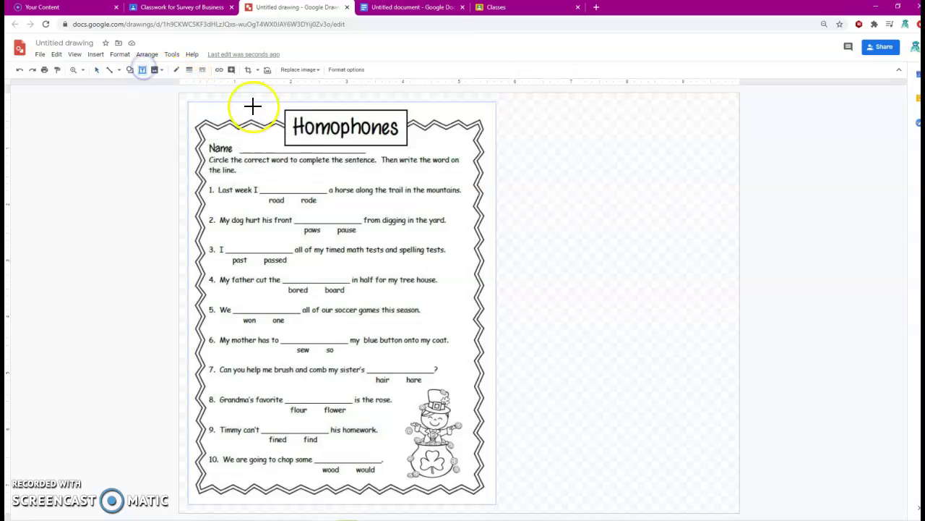
{"action": "left_click_drag", "start_coordinate": [262, 177], "coordinate": [327, 191]}
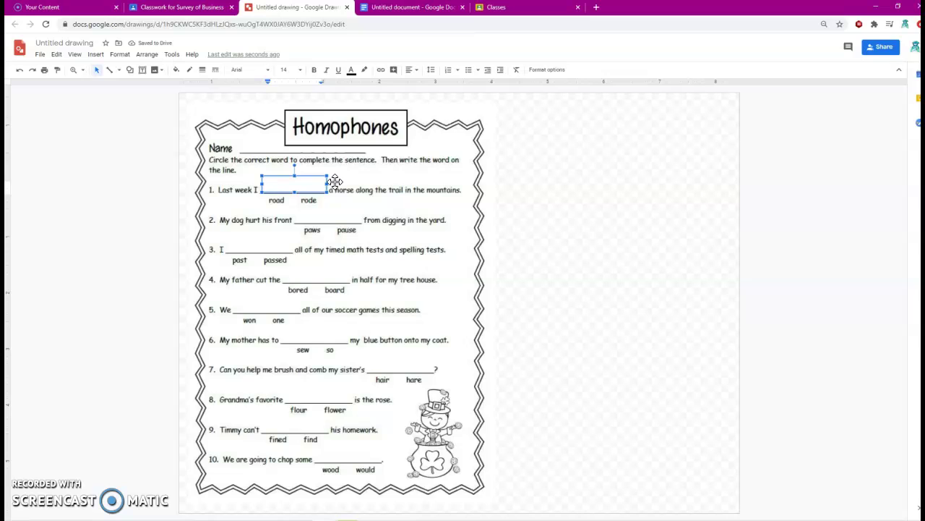
{"action": "type", "text": "rode"}
{"action": "left_click", "coordinate": [334, 182]}
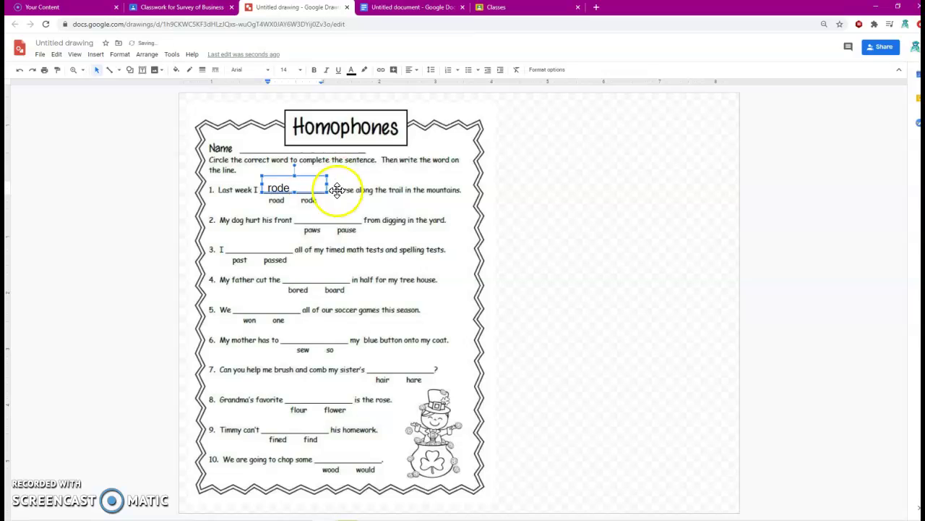
{"action": "left_click_drag", "start_coordinate": [311, 176], "coordinate": [325, 174]}
{"action": "left_click", "coordinate": [337, 201]}
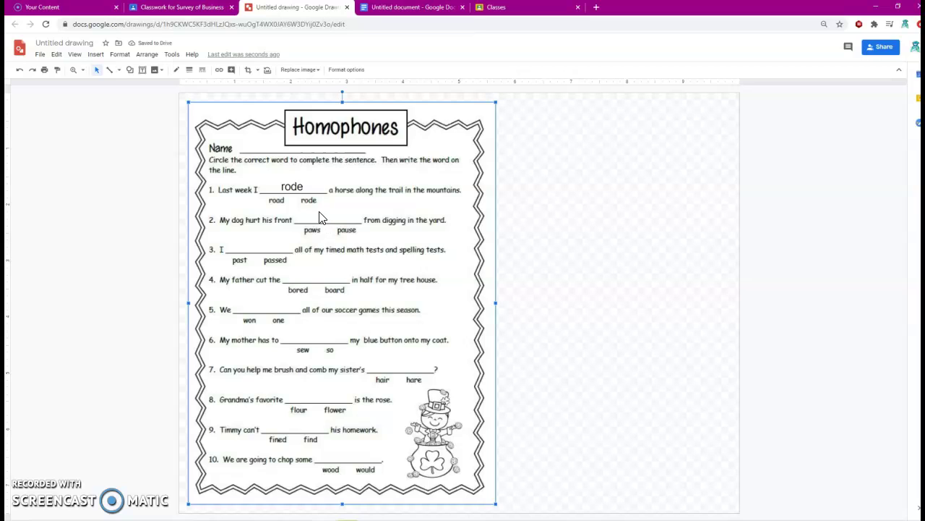
{"action": "left_click", "coordinate": [307, 211]}
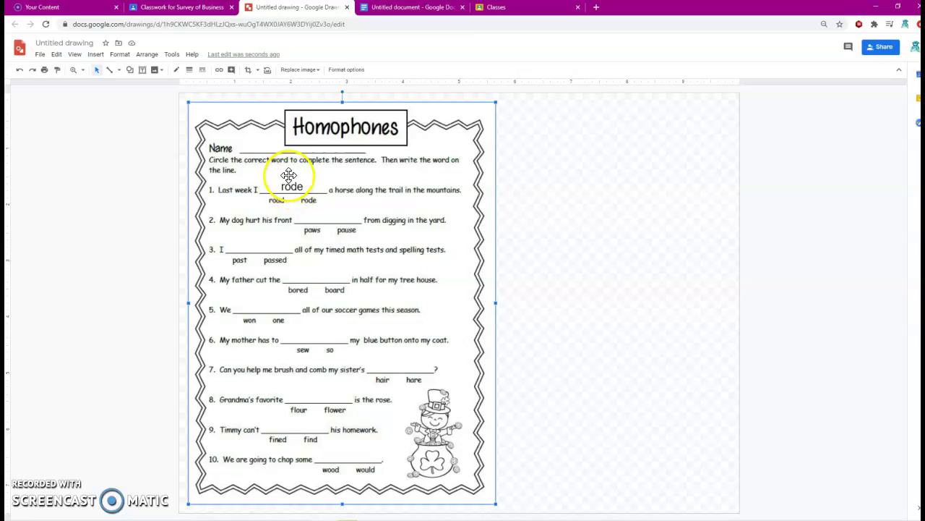
Step: Draw an oval around the word "paws" below sentence 2 of the worksheet
{"action": "left_click", "coordinate": [129, 70]}
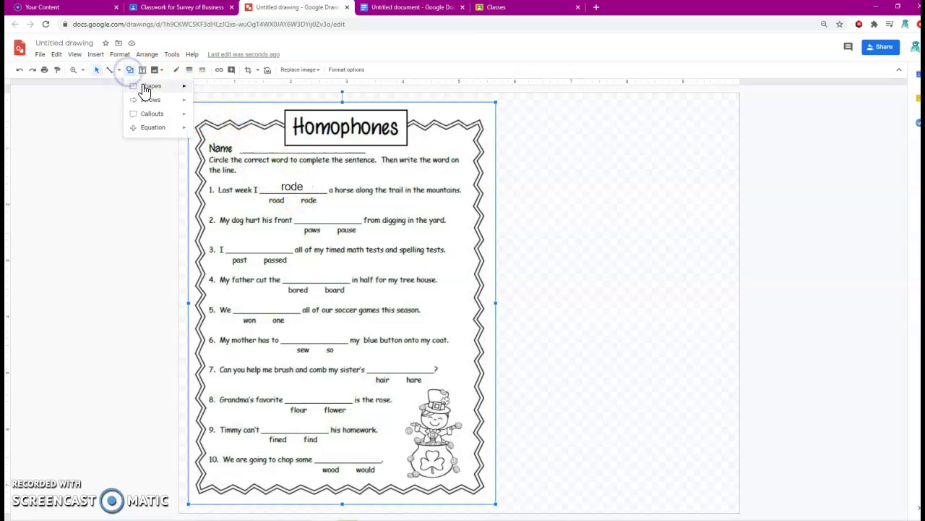
{"action": "left_click", "coordinate": [201, 107]}
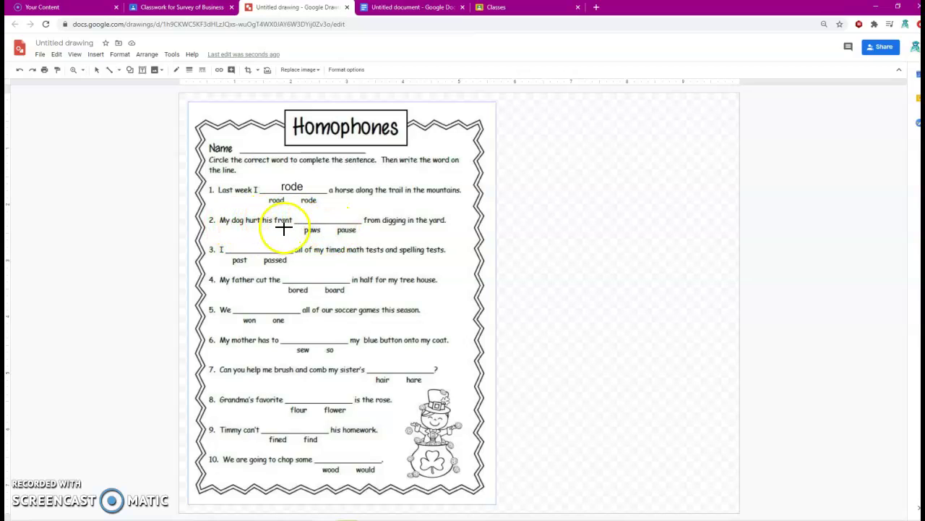
{"action": "left_click_drag", "start_coordinate": [293, 219], "coordinate": [331, 239]}
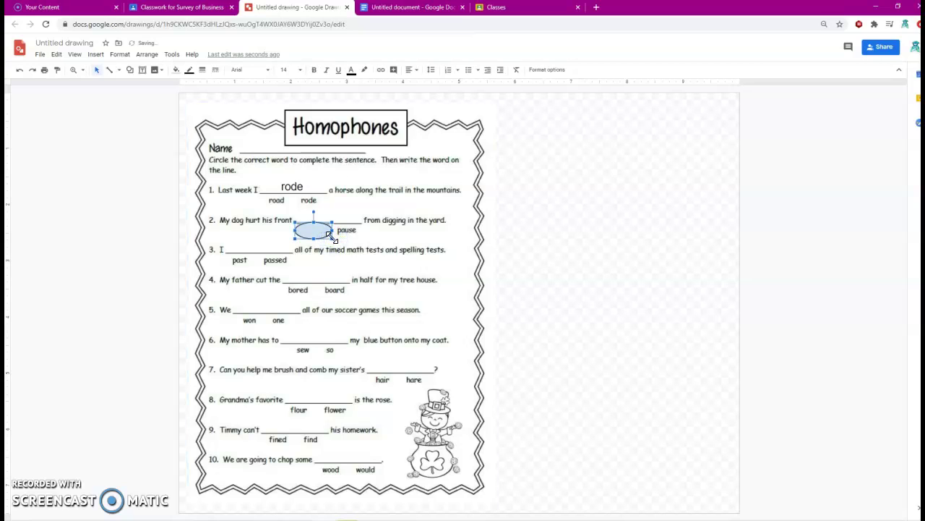
Step: Make the fill of the oval around "paws" transparent so the word shows through
{"action": "left_click", "coordinate": [321, 233]}
{"action": "left_click", "coordinate": [120, 55]}
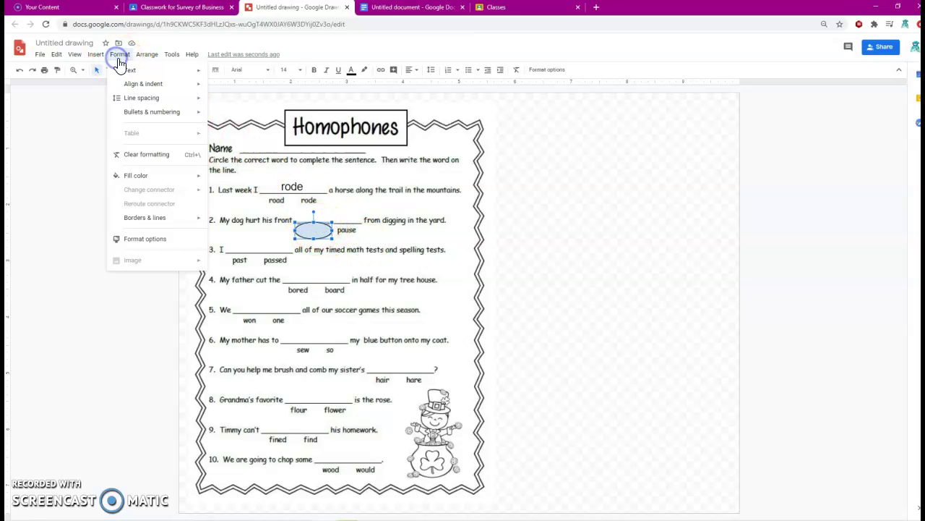
{"action": "mouse_move", "coordinate": [169, 176]}
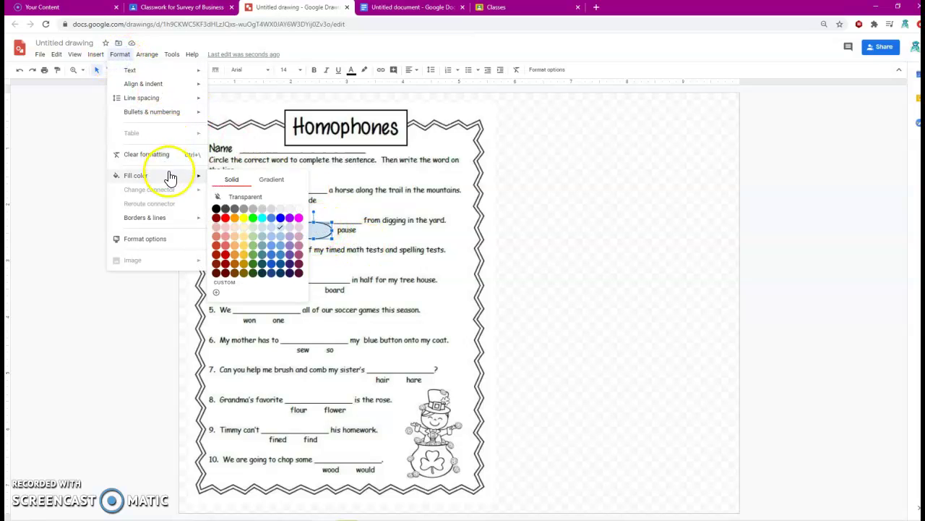
{"action": "left_click", "coordinate": [249, 202]}
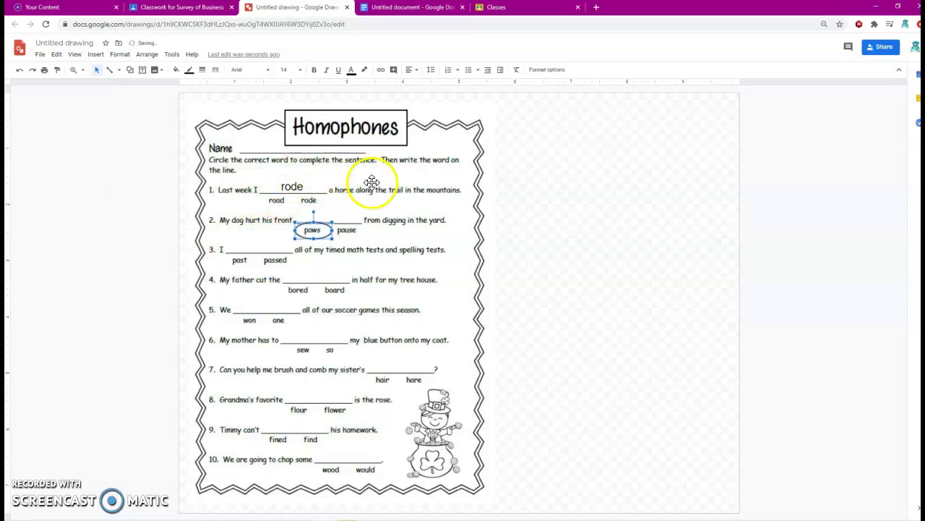
{"action": "left_click", "coordinate": [350, 271]}
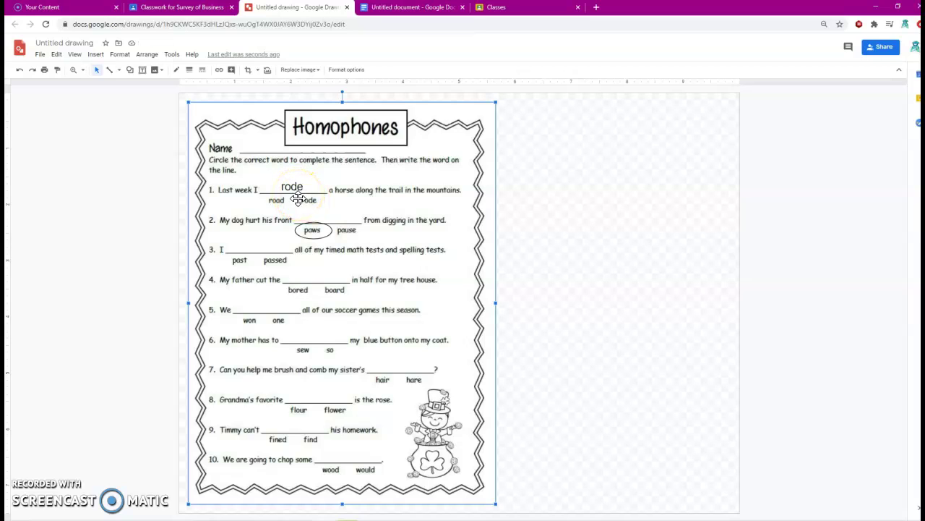
Step: Delete the oval around "paws" and the "rode" text box from the worksheet
{"action": "left_click", "coordinate": [311, 235]}
{"action": "left_click", "coordinate": [327, 216]}
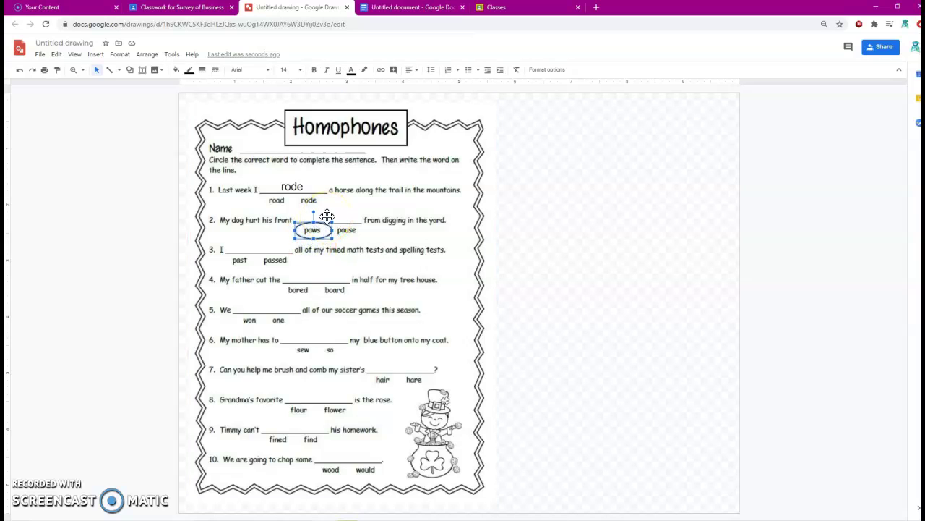
{"action": "key", "text": "Delete"}
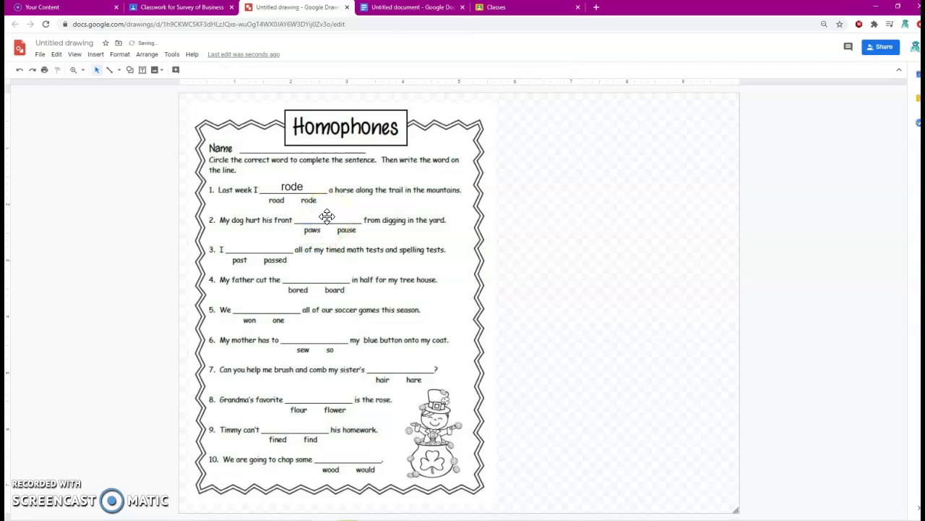
{"action": "double_click", "coordinate": [297, 186]}
{"action": "left_click", "coordinate": [348, 160]}
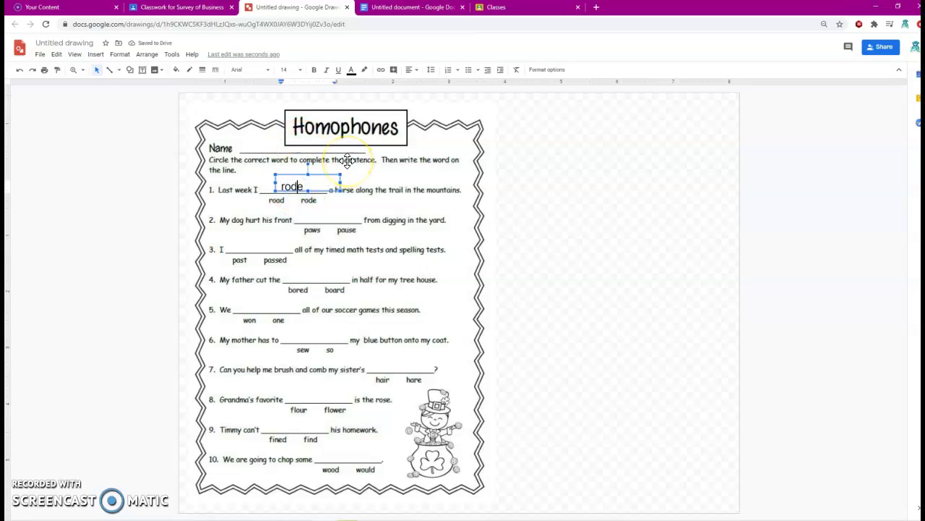
{"action": "left_click", "coordinate": [321, 177]}
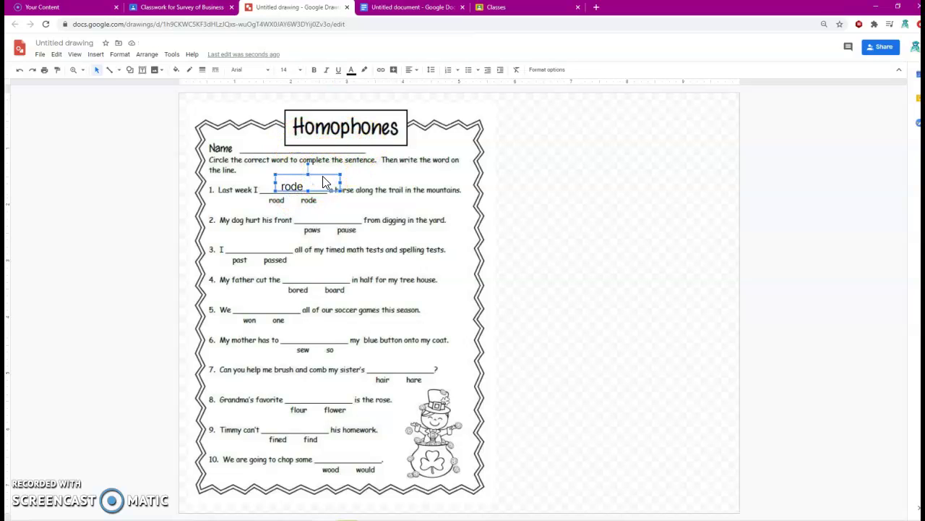
{"action": "key", "text": "Delete"}
Step: Beside the worksheet, add and delete a text box reading "Answer all the questions by circling the answer and using a text box to write on the blanks."
{"action": "left_click", "coordinate": [142, 69]}
{"action": "left_click", "coordinate": [529, 125]}
{"action": "left_click_drag", "start_coordinate": [564, 171], "coordinate": [736, 219]}
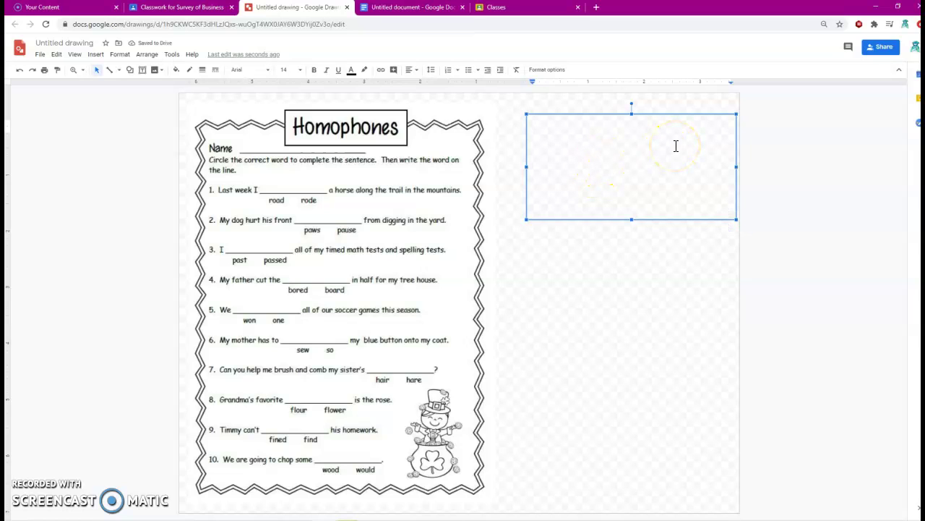
{"action": "type", "text": "Answer all the questions "}
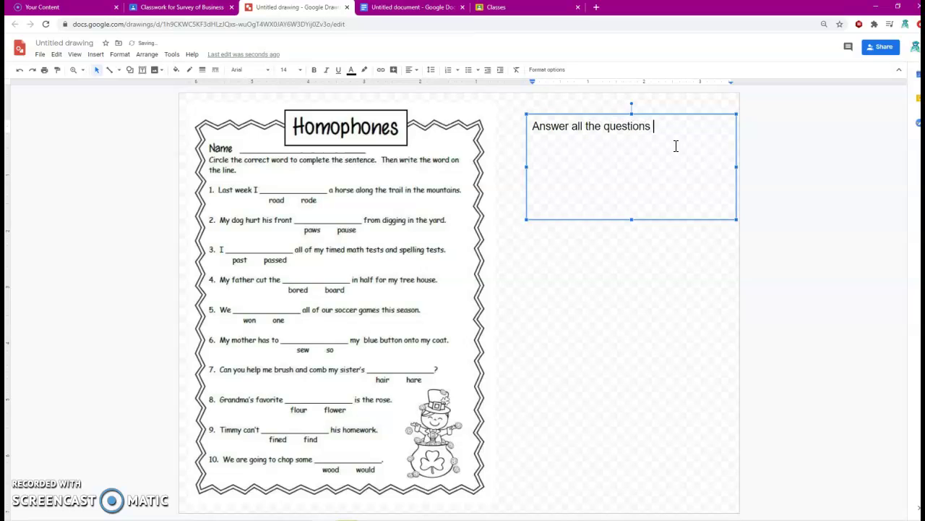
{"action": "type", "text": "by circling the answer and us"}
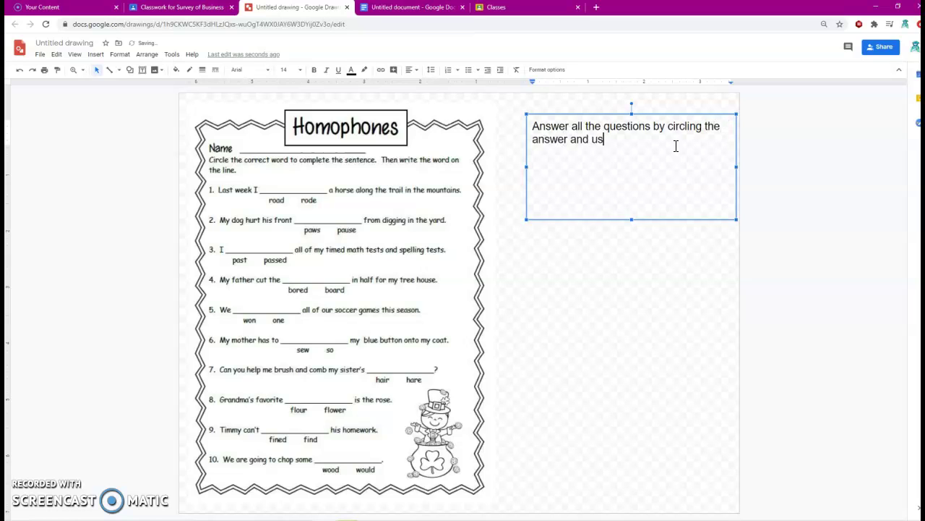
{"action": "type", "text": "ing a text box to write on the blanks."}
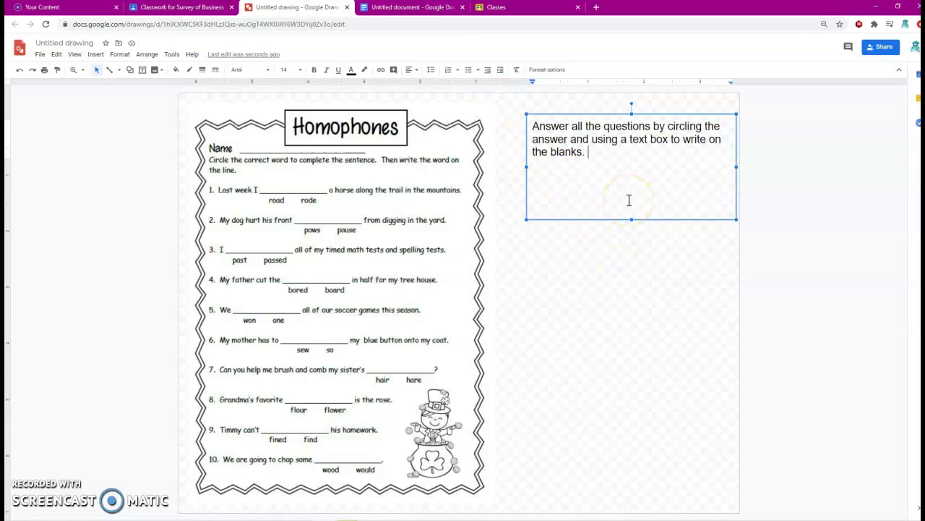
{"action": "left_click", "coordinate": [598, 115]}
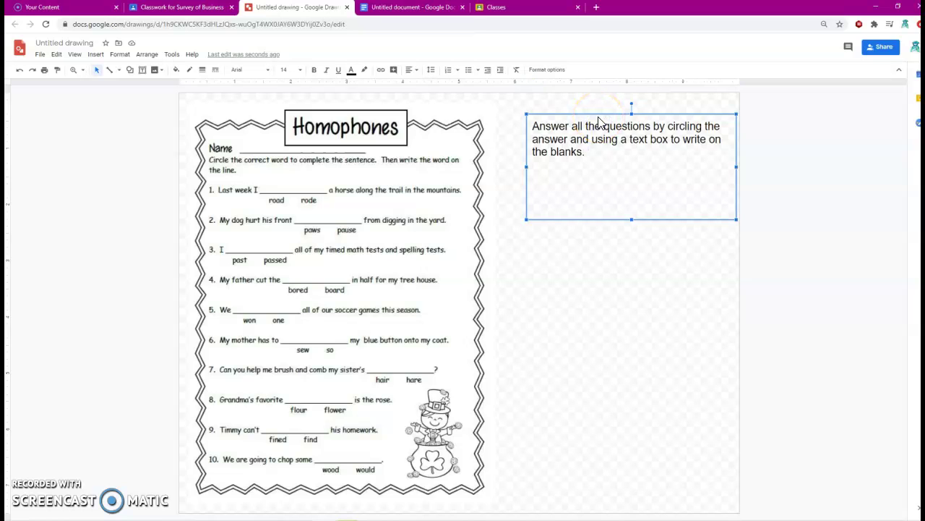
{"action": "key", "text": "Delete"}
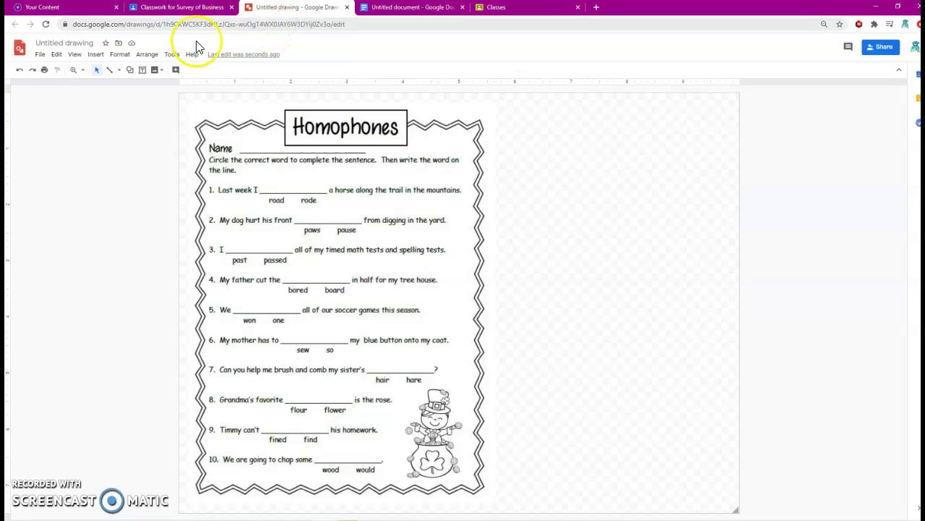
{"action": "left_click", "coordinate": [39, 55]}
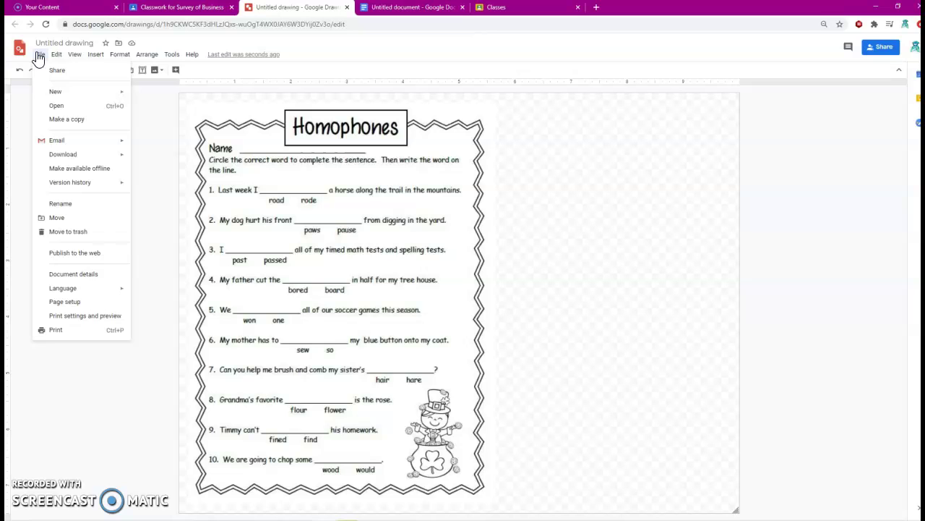
{"action": "left_click", "coordinate": [39, 56]}
{"action": "left_click", "coordinate": [248, 149]}
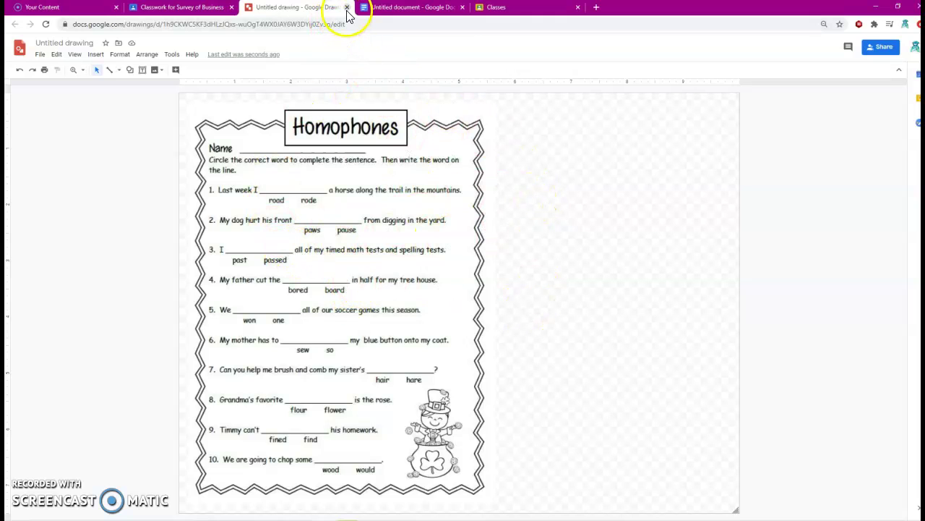
Step: Rename the drawing as "Homophones Worksheet" and close it to return to the assignment
{"action": "left_click", "coordinate": [80, 43]}
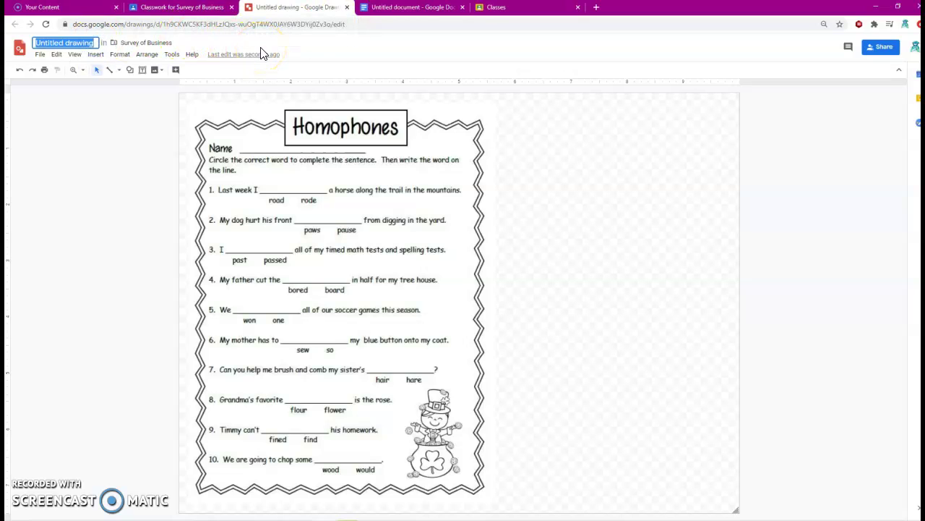
{"action": "type", "text": "Homophones Worksheet"}
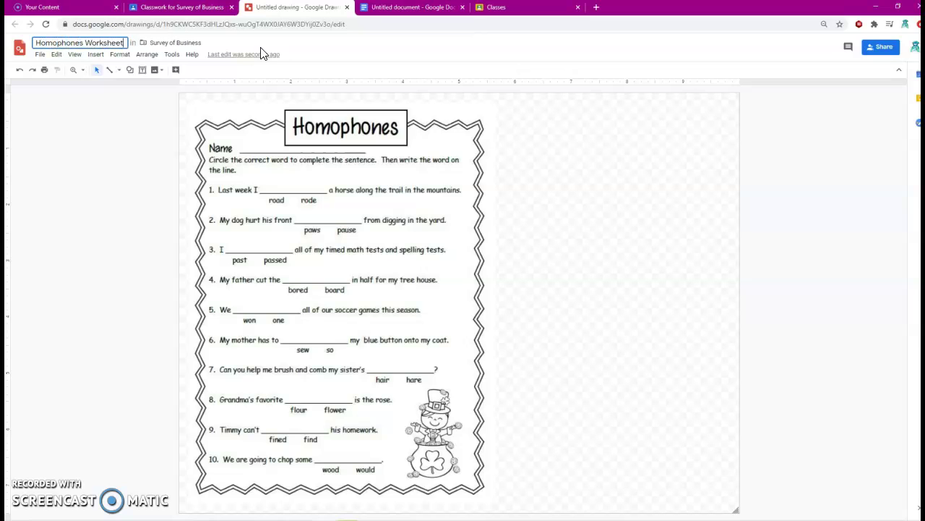
{"action": "key", "text": "Return"}
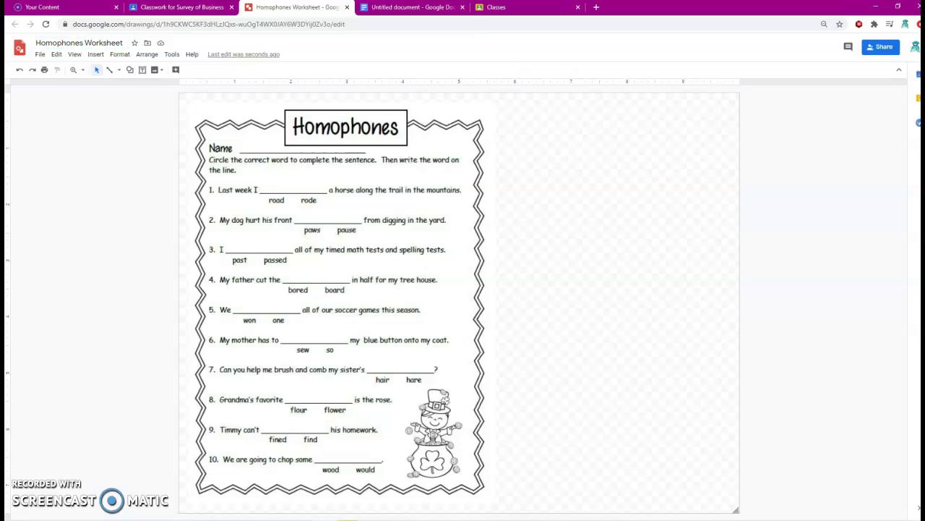
{"action": "left_click", "coordinate": [346, 8]}
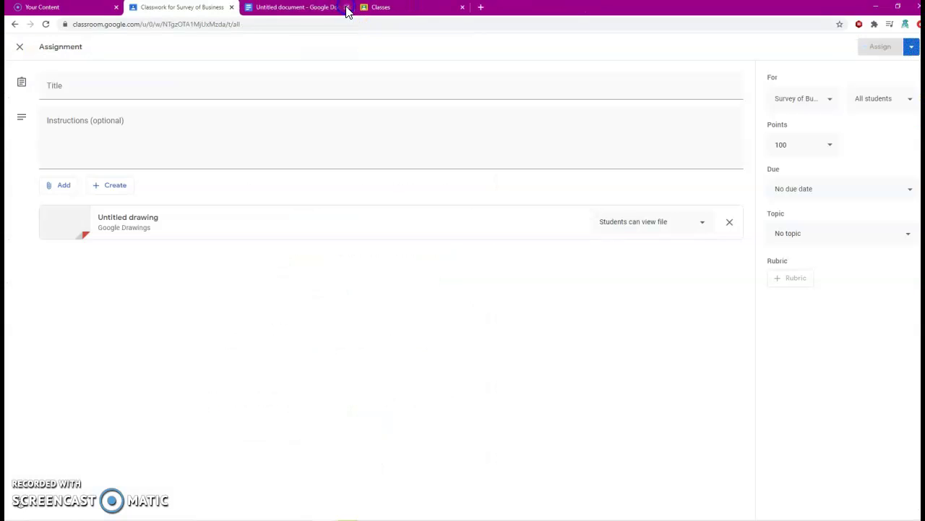
Step: Open the attached drawing from the assignment to check its name and contents, and return to the assignment
{"action": "left_click", "coordinate": [202, 220]}
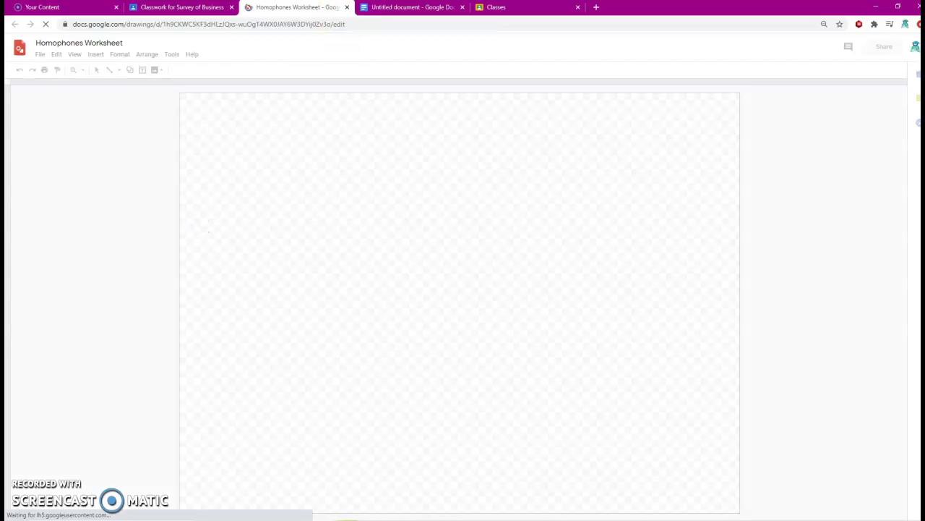
{"action": "left_click", "coordinate": [347, 7]}
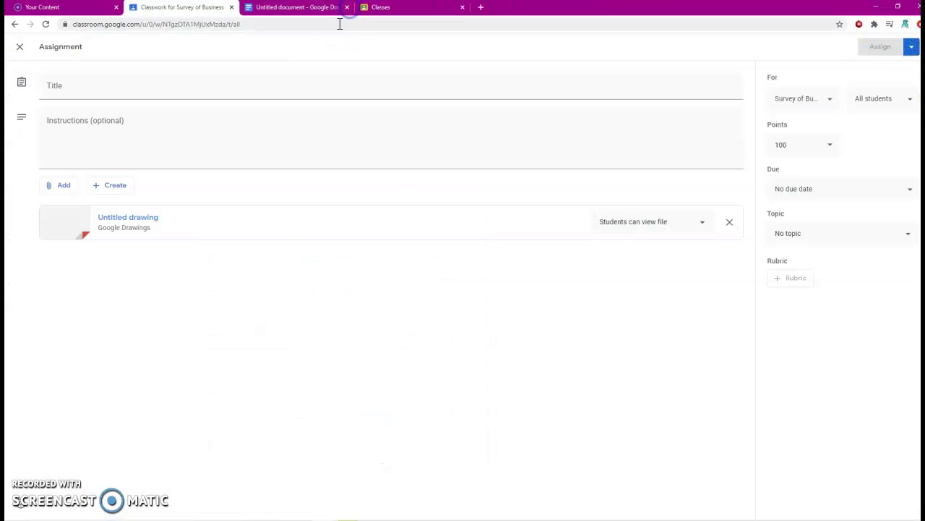
{"action": "left_click", "coordinate": [153, 218]}
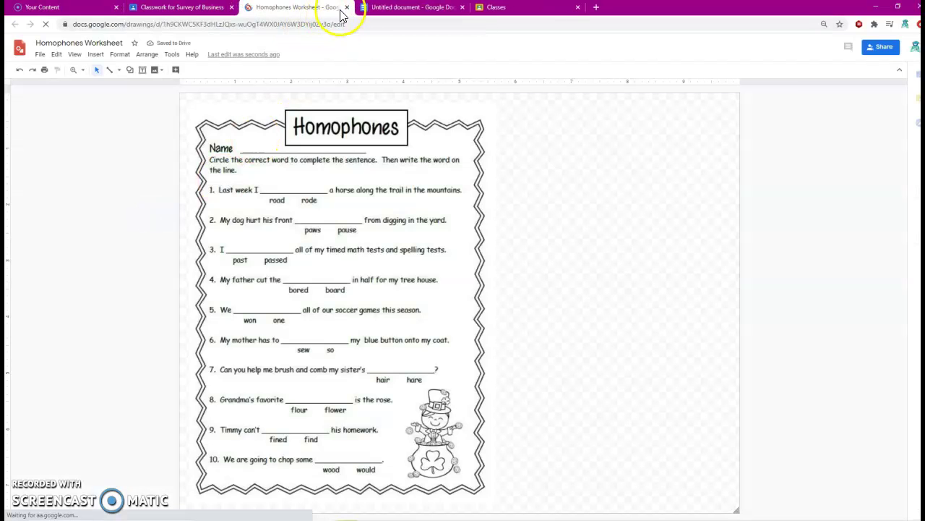
{"action": "left_click", "coordinate": [348, 8]}
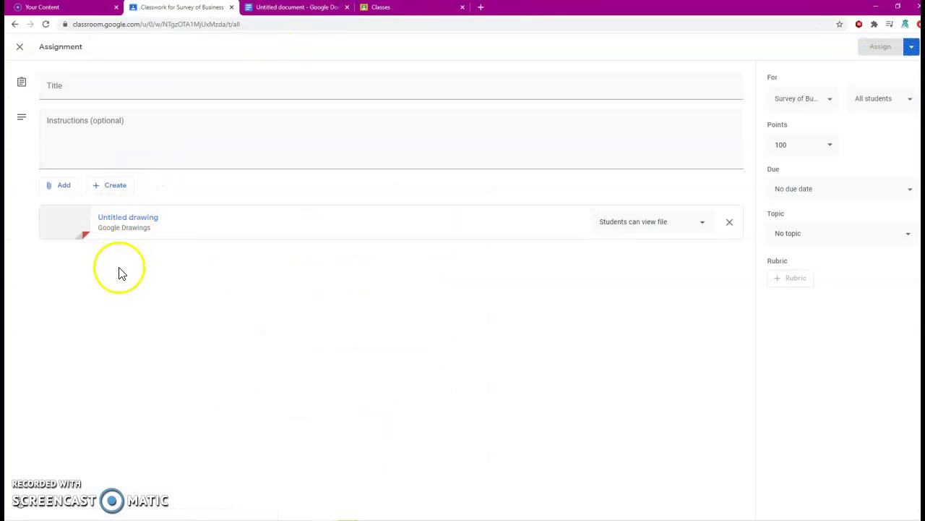
{"action": "right_click", "coordinate": [114, 217]}
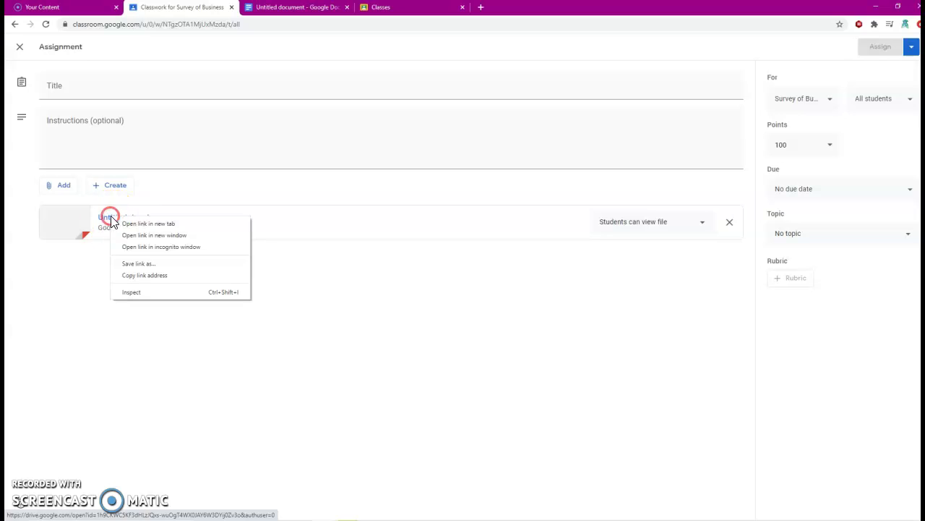
{"action": "left_click", "coordinate": [83, 273]}
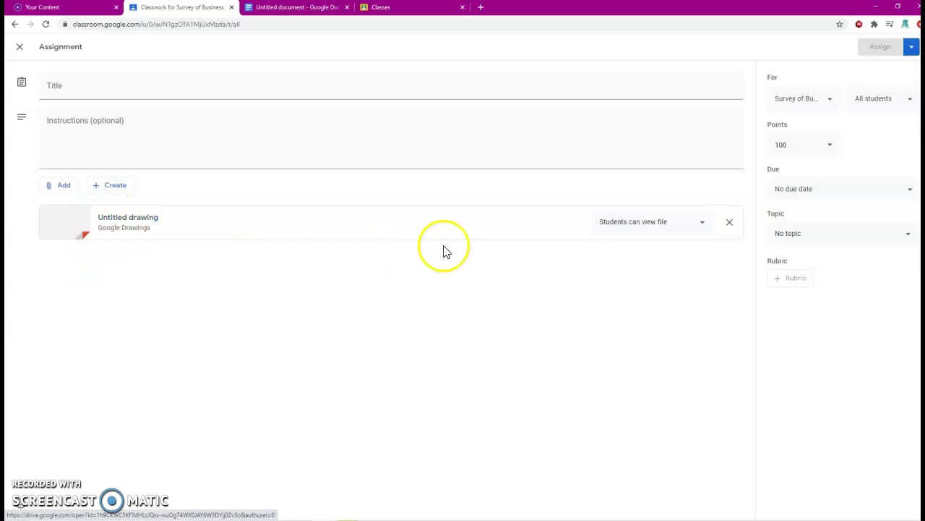
Step: Set the attached drawing's student access to "Make a copy for each student"
{"action": "left_click", "coordinate": [693, 226]}
{"action": "left_click", "coordinate": [676, 272]}
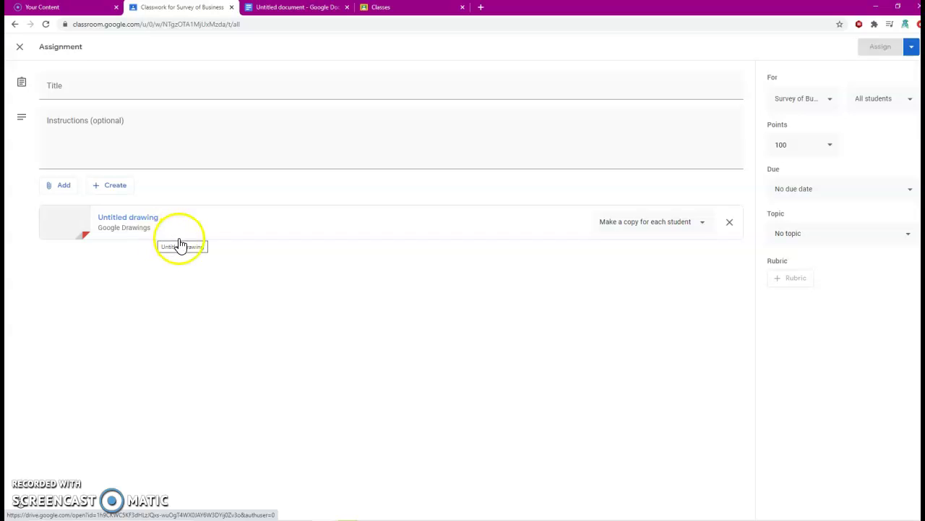
{"action": "left_click", "coordinate": [680, 221]}
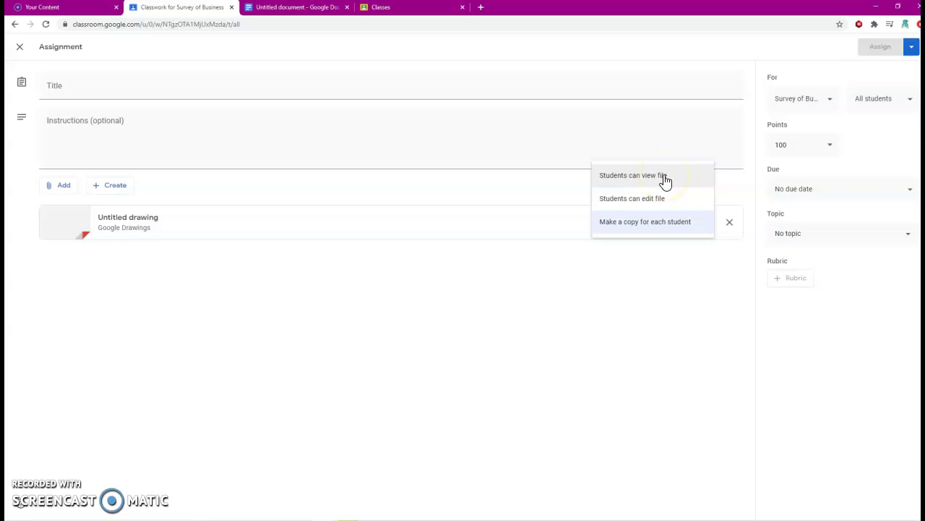
{"action": "left_click", "coordinate": [671, 222]}
Step: Title the assignment "Homophones", leave its instructions blank, and assign it to the class
{"action": "left_click", "coordinate": [272, 85]}
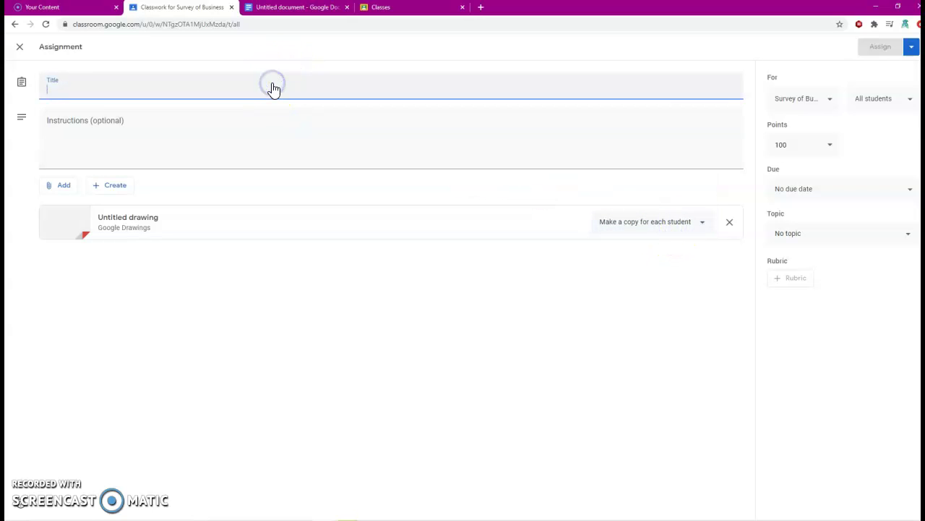
{"action": "type", "text": "Homophones"}
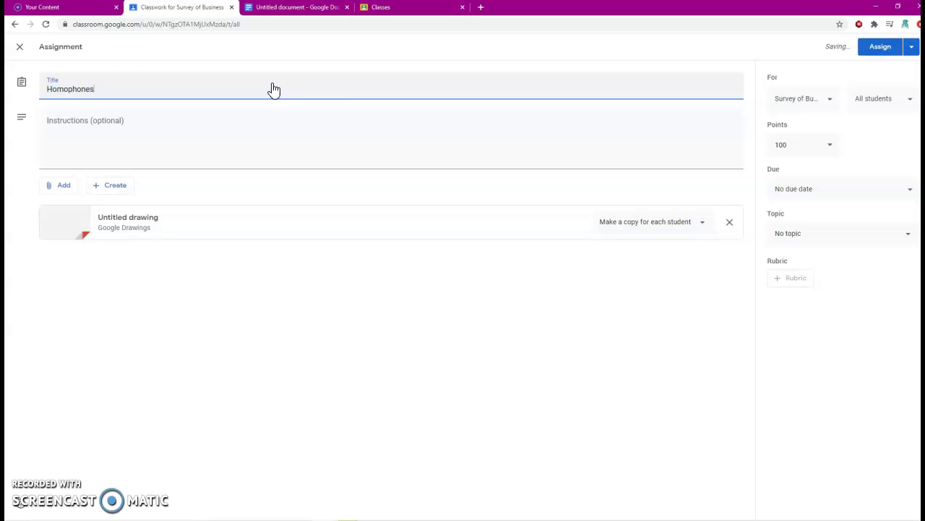
{"action": "left_click", "coordinate": [288, 119]}
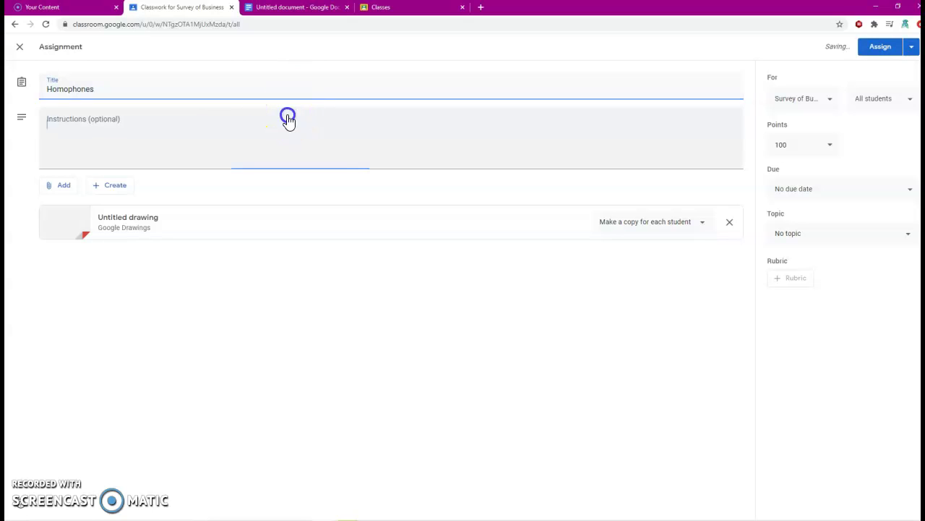
{"action": "left_click", "coordinate": [279, 123]}
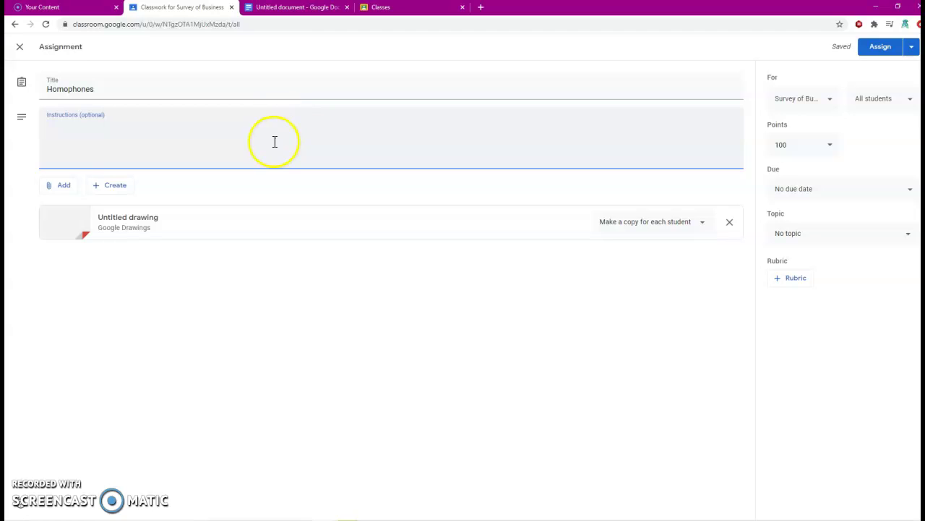
{"action": "left_click", "coordinate": [880, 52]}
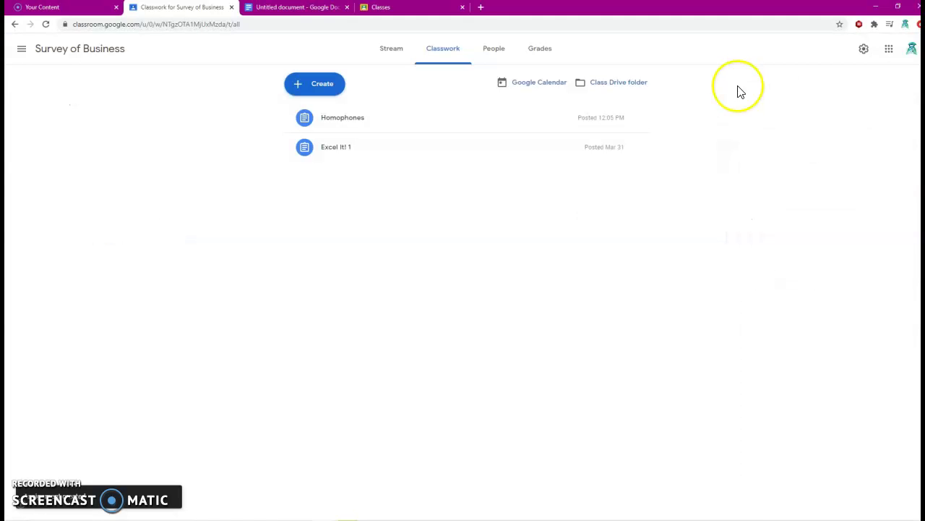
Step: In the student account, open the Survey of Business class and the student's copy of the Homophones worksheet from its assignment
{"action": "left_click", "coordinate": [417, 13]}
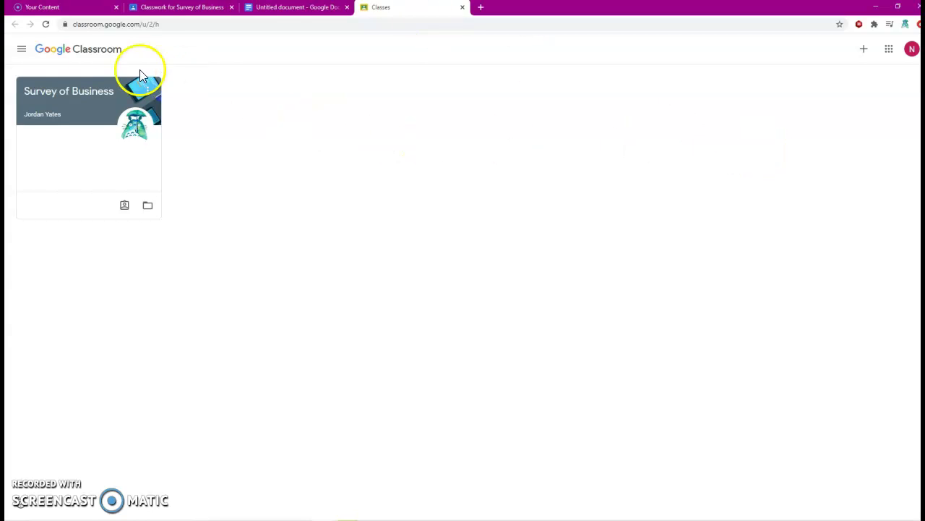
{"action": "left_click", "coordinate": [61, 98]}
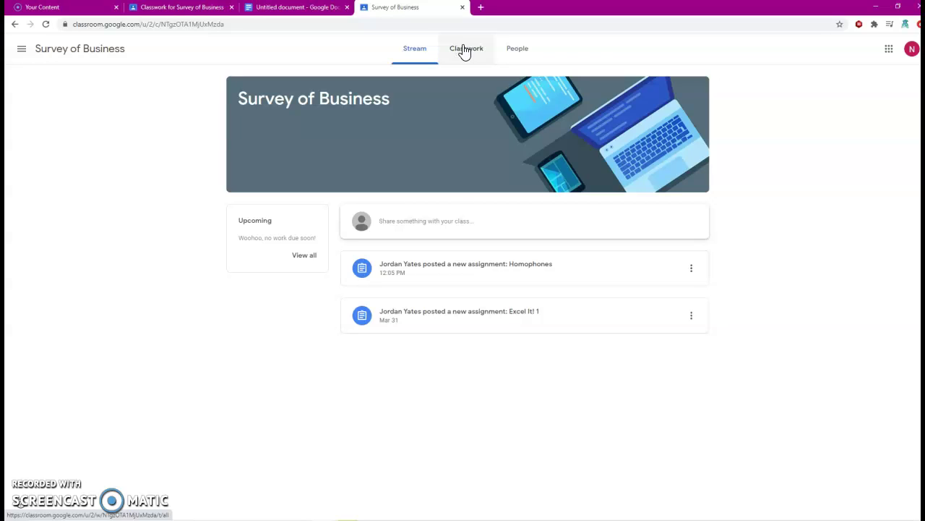
{"action": "left_click", "coordinate": [466, 51]}
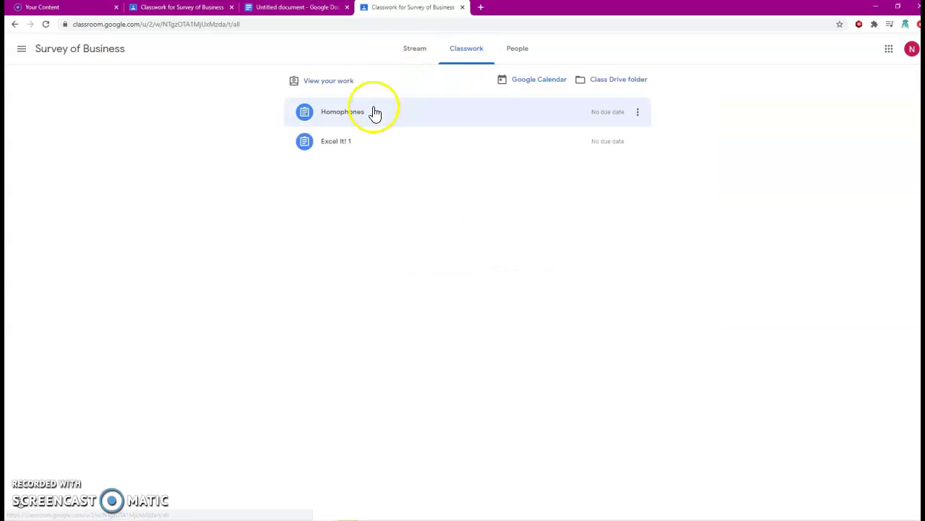
{"action": "left_click", "coordinate": [352, 120]}
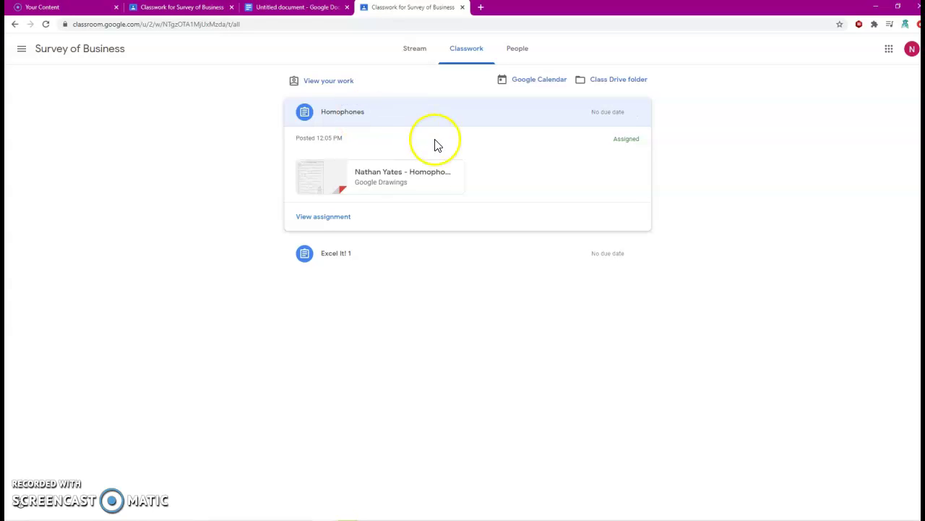
{"action": "left_click", "coordinate": [422, 174]}
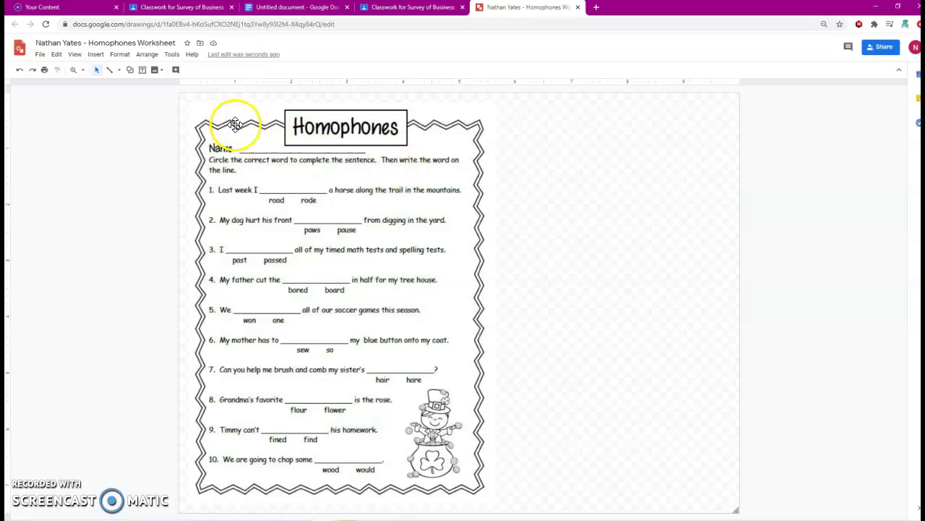
Step: Draw an oval around the word "rode" under sentence 1 of the worksheet and dismiss the document status tip
{"action": "left_click", "coordinate": [130, 71]}
{"action": "mouse_move", "coordinate": [140, 88]}
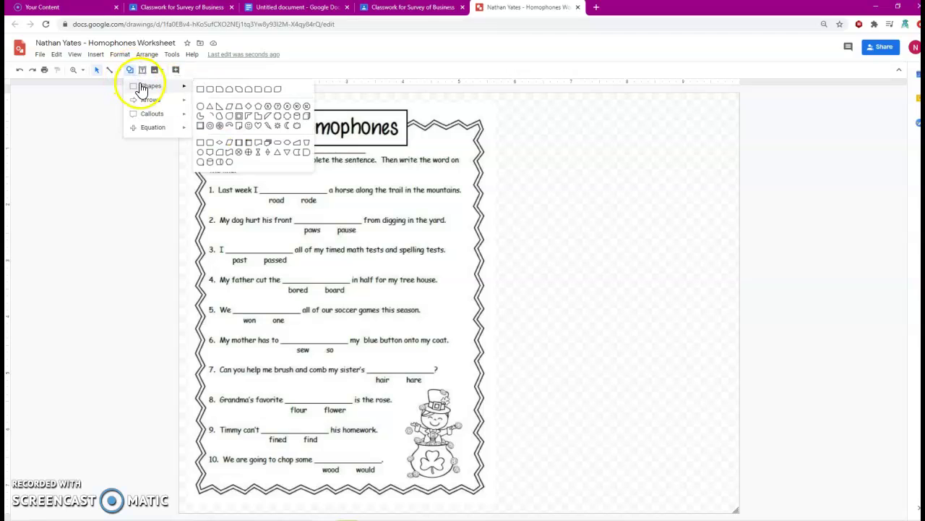
{"action": "left_click", "coordinate": [208, 108]}
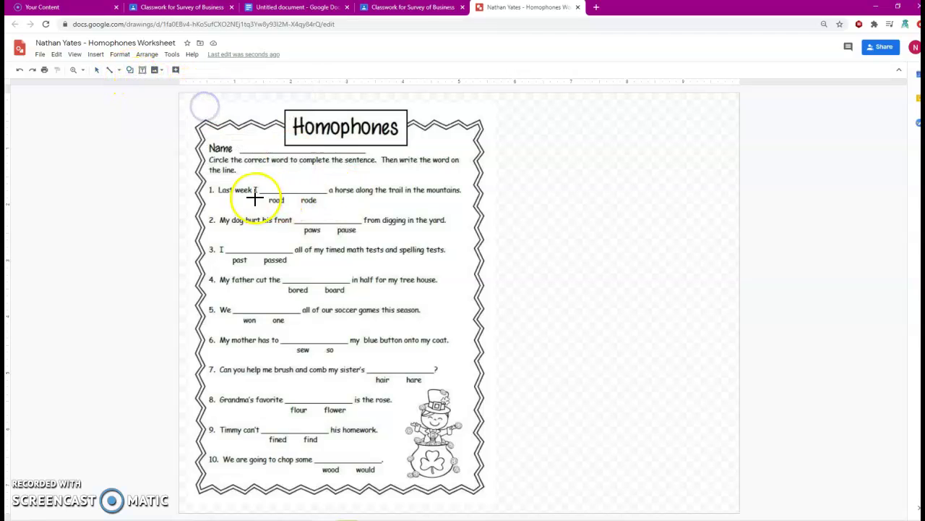
{"action": "left_click_drag", "start_coordinate": [322, 207], "coordinate": [320, 207]}
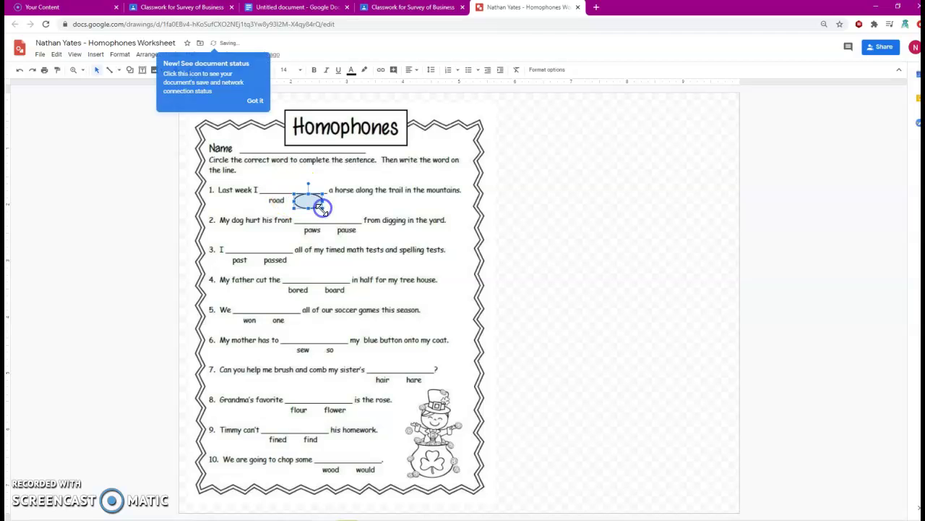
{"action": "left_click", "coordinate": [255, 102]}
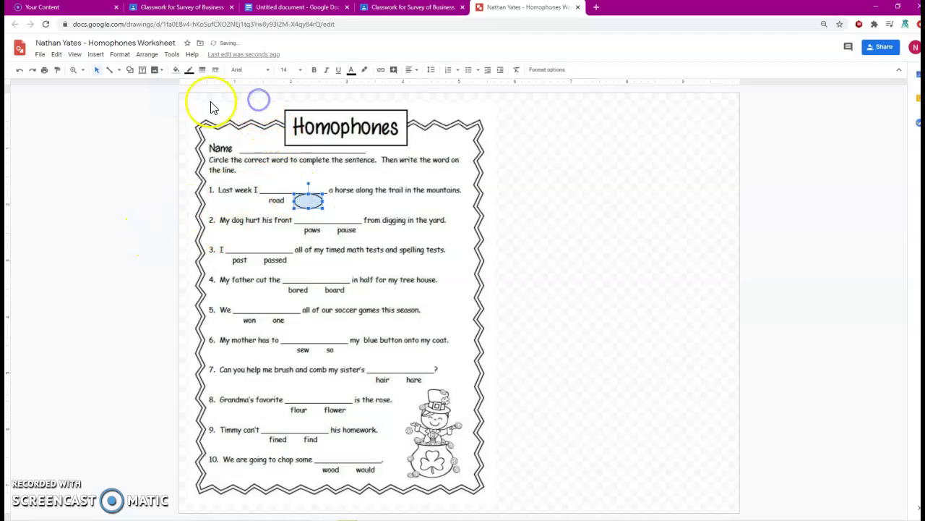
Step: Make the fill of the oval around "rode" transparent and deselect it
{"action": "left_click", "coordinate": [120, 54]}
{"action": "mouse_move", "coordinate": [146, 54]}
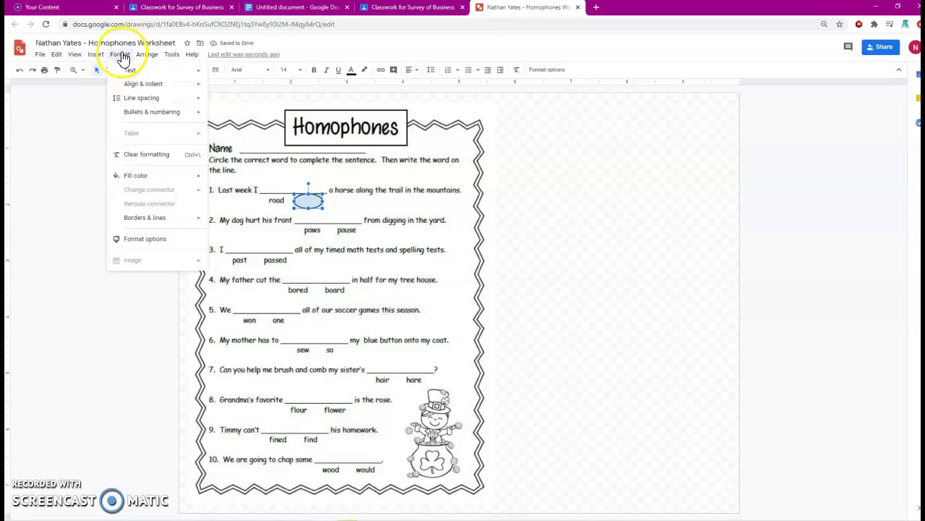
{"action": "mouse_move", "coordinate": [155, 175]}
{"action": "left_click", "coordinate": [253, 197]}
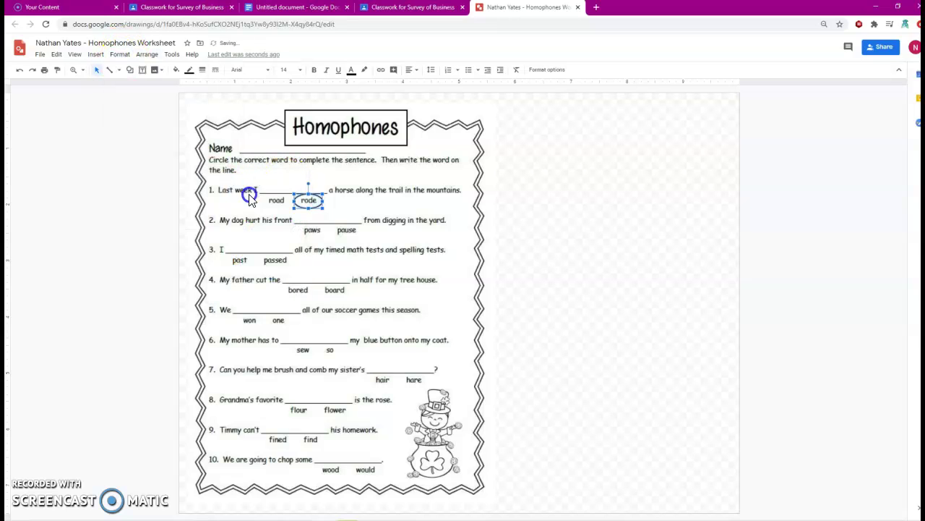
{"action": "left_click", "coordinate": [350, 265]}
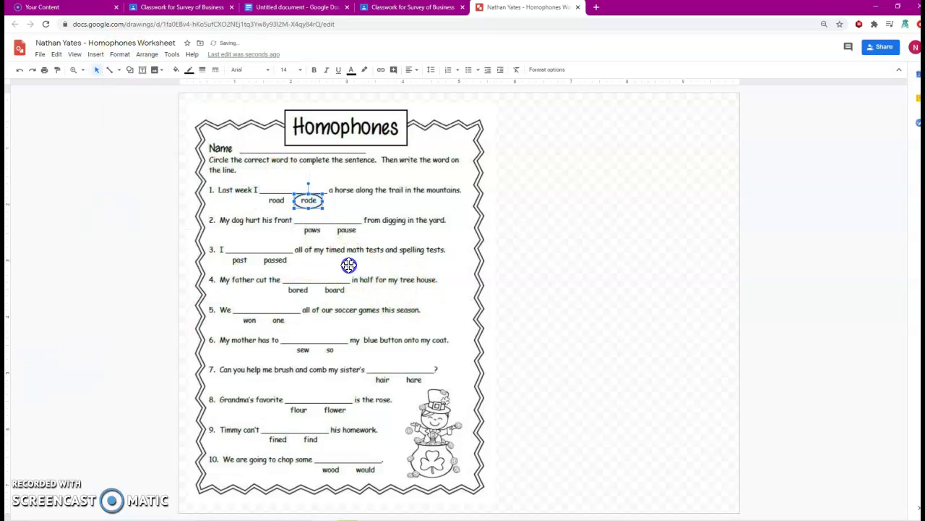
Step: Add a text box reading "rode" over the blank in sentence 1 and align it with the answer line
{"action": "left_click", "coordinate": [142, 70]}
{"action": "left_click_drag", "start_coordinate": [264, 177], "coordinate": [316, 188]}
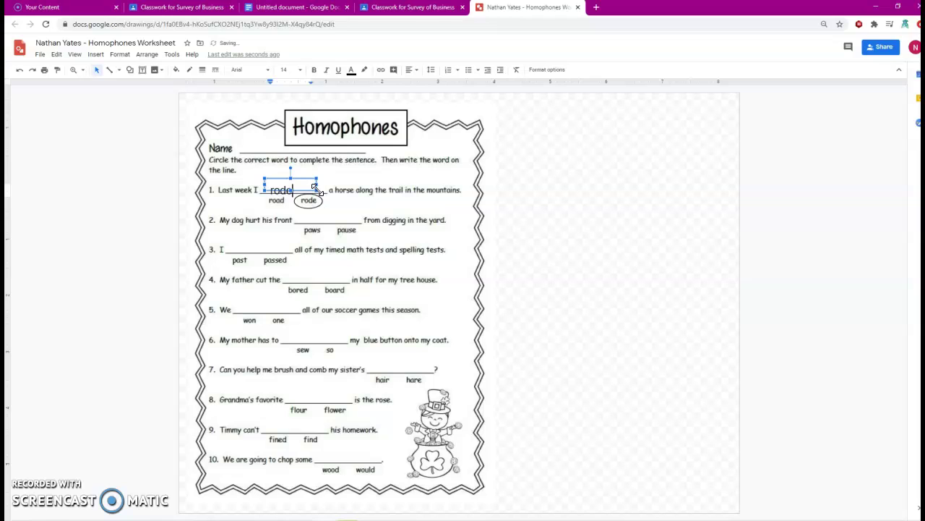
{"action": "left_click", "coordinate": [281, 177]}
{"action": "left_click_drag", "start_coordinate": [282, 177], "coordinate": [288, 176]}
{"action": "left_click", "coordinate": [362, 226]}
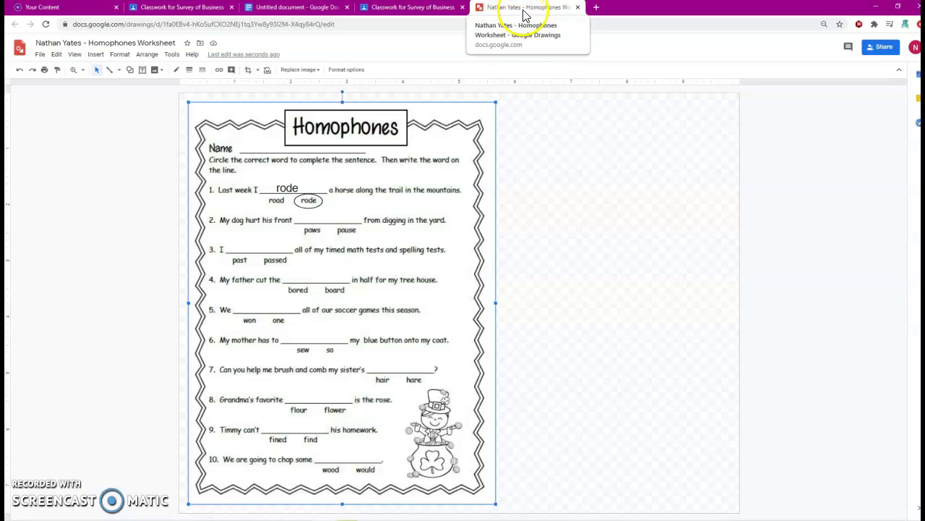
Step: Close the worksheet drawing and open the full Homophones assignment page, dismissing the private comments tip
{"action": "left_click", "coordinate": [578, 8]}
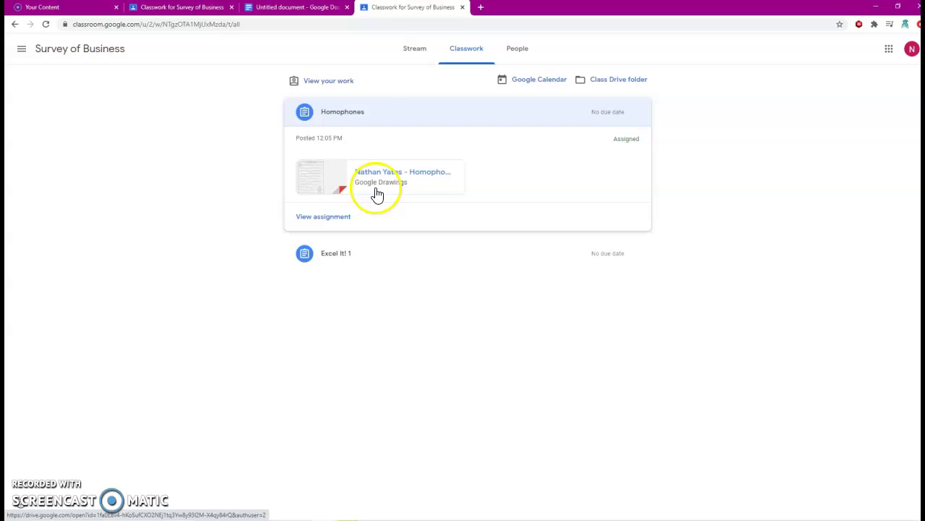
{"action": "left_click", "coordinate": [354, 111]}
{"action": "left_click", "coordinate": [353, 112]}
{"action": "left_click", "coordinate": [337, 210]}
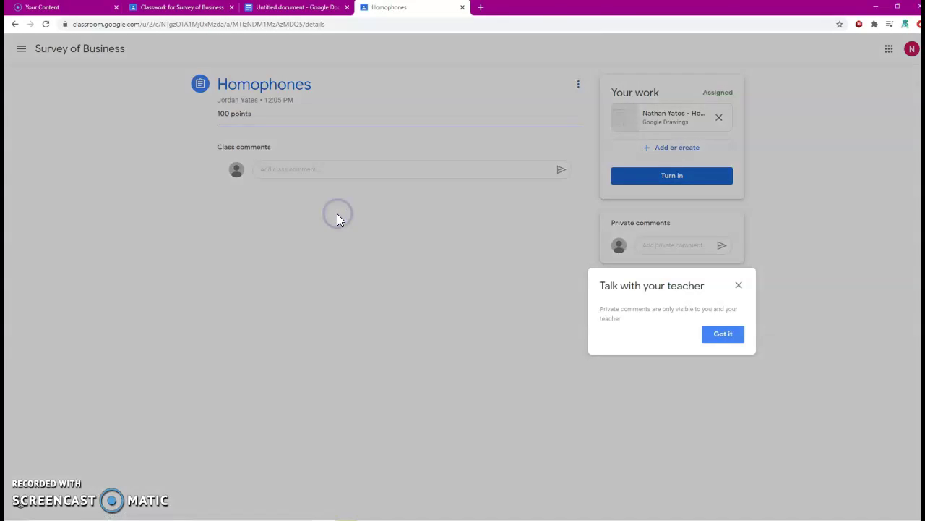
{"action": "left_click", "coordinate": [738, 285]}
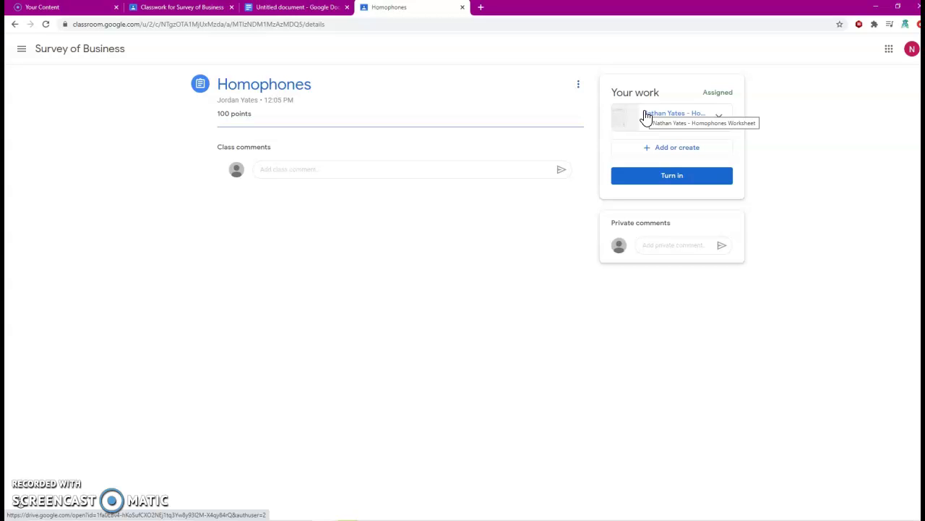
Step: Check the worksheet attached under the student's work and turn in the Homophones assignment
{"action": "left_click", "coordinate": [642, 113]}
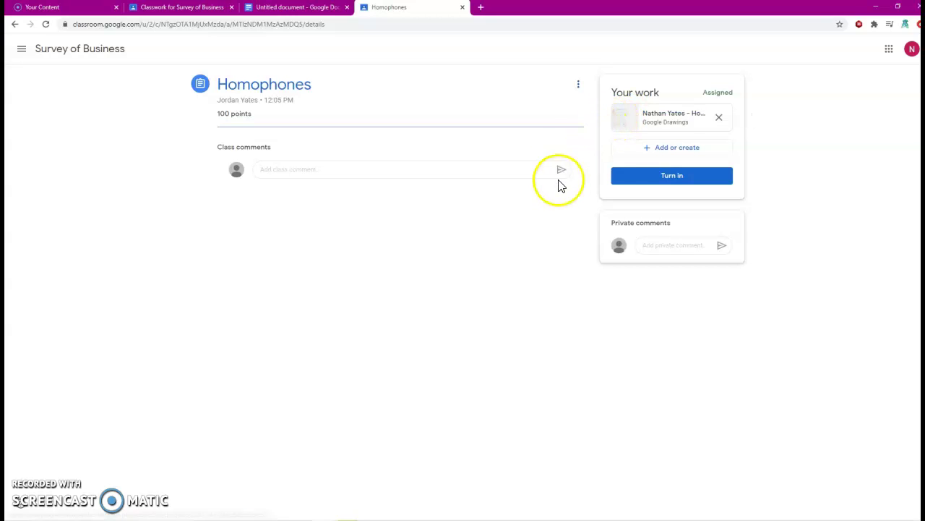
{"action": "left_click", "coordinate": [640, 178]}
{"action": "left_click", "coordinate": [538, 311]}
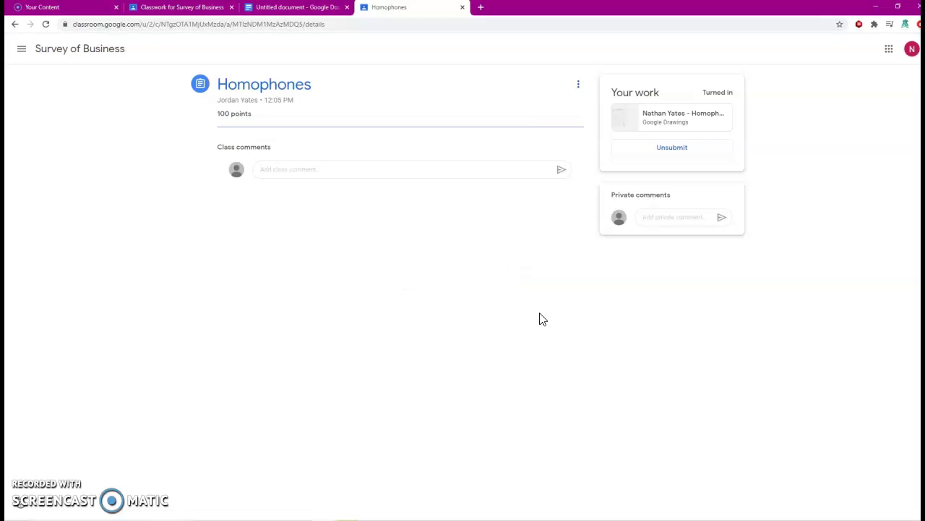
Step: Switch back to the teacher's Classroom page and open the student work overview of the Homophones assignment
{"action": "left_click", "coordinate": [296, 8]}
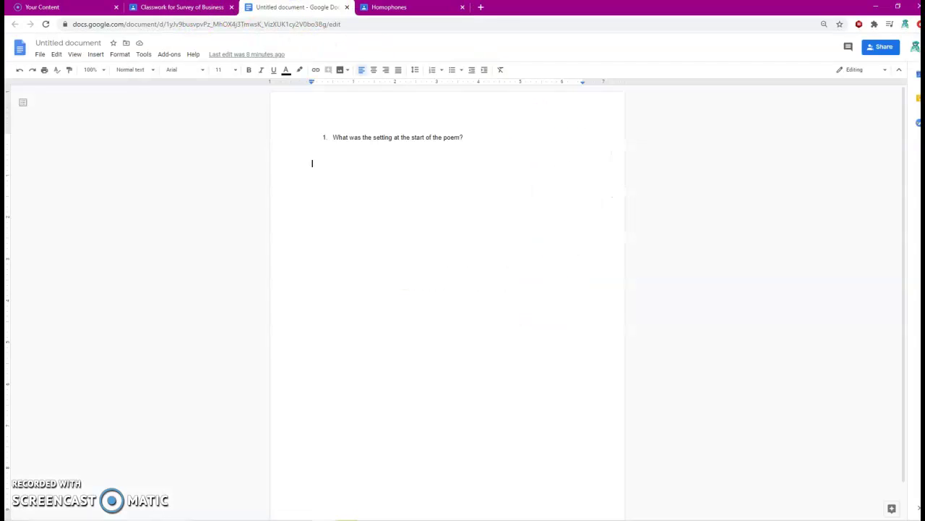
{"action": "left_click", "coordinate": [187, 7]}
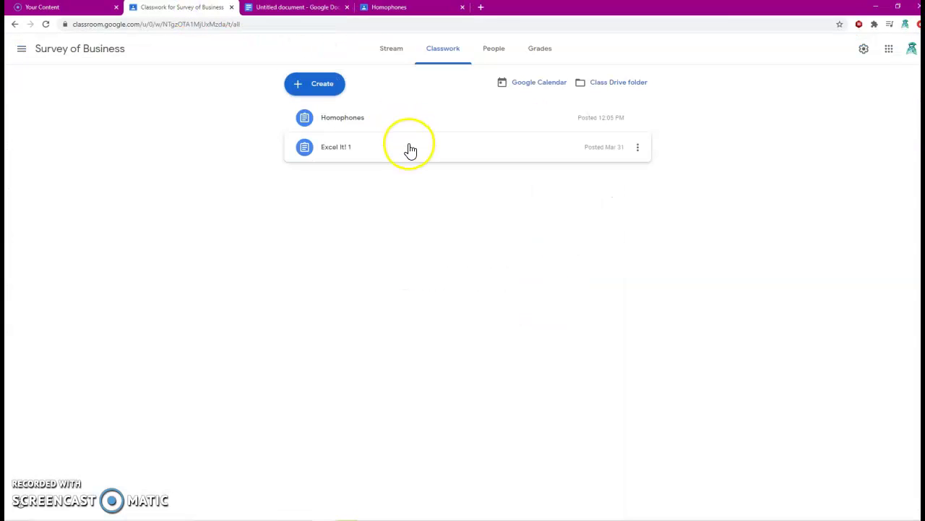
{"action": "left_click", "coordinate": [351, 125]}
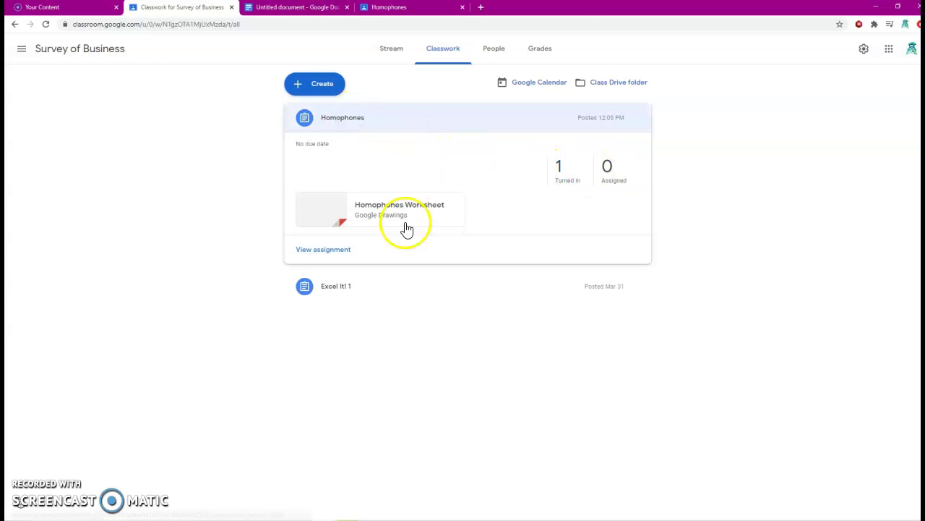
{"action": "left_click", "coordinate": [327, 250]}
Step: Open the student's turned-in worksheet to review it, step through the grading tips, and return to the student work overview
{"action": "left_click", "coordinate": [270, 229]}
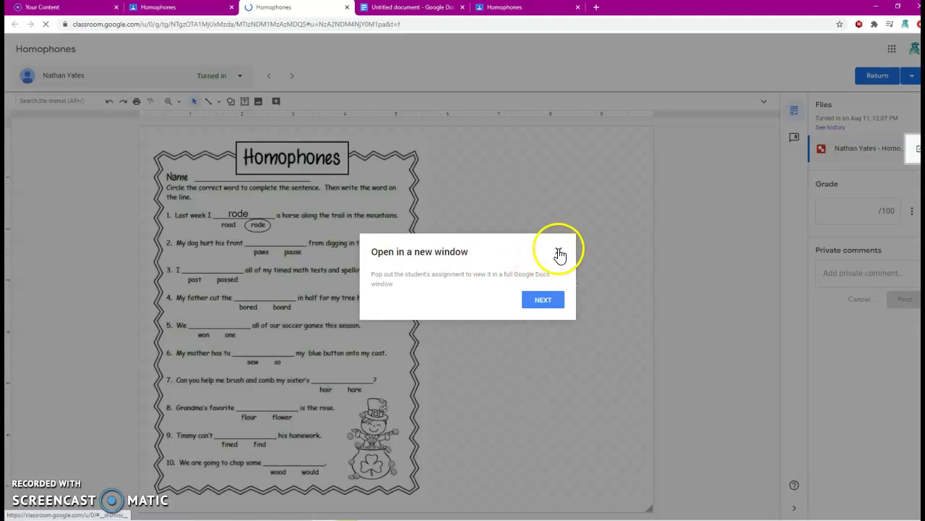
{"action": "left_click", "coordinate": [552, 303]}
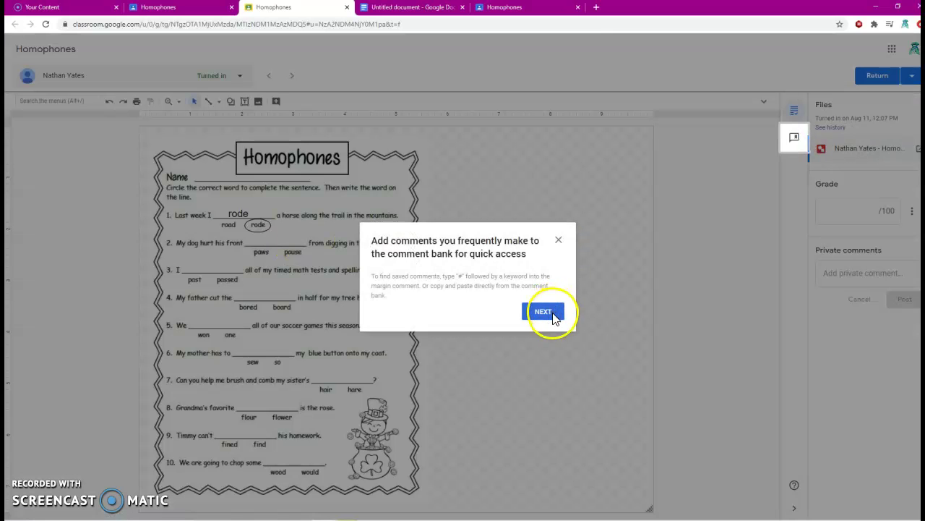
{"action": "left_click", "coordinate": [555, 313]}
{"action": "left_click", "coordinate": [554, 317]}
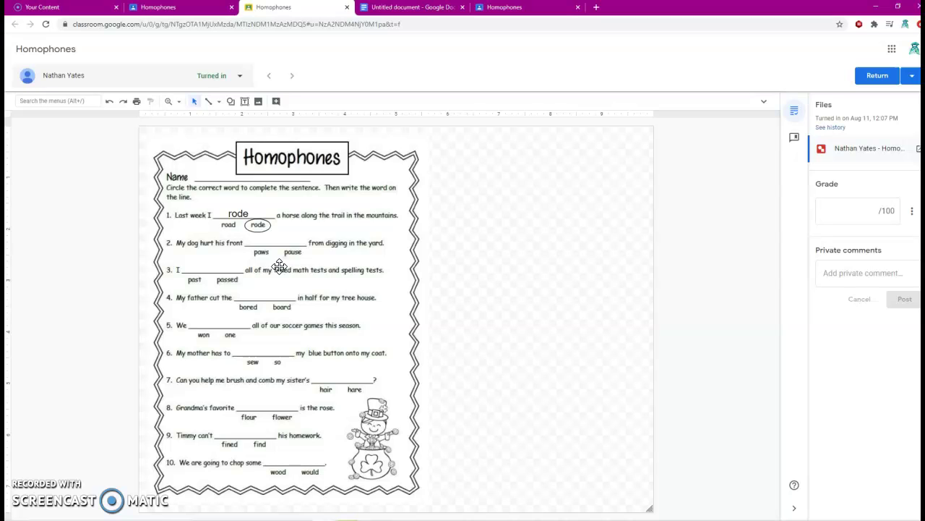
{"action": "left_click", "coordinate": [181, 7]}
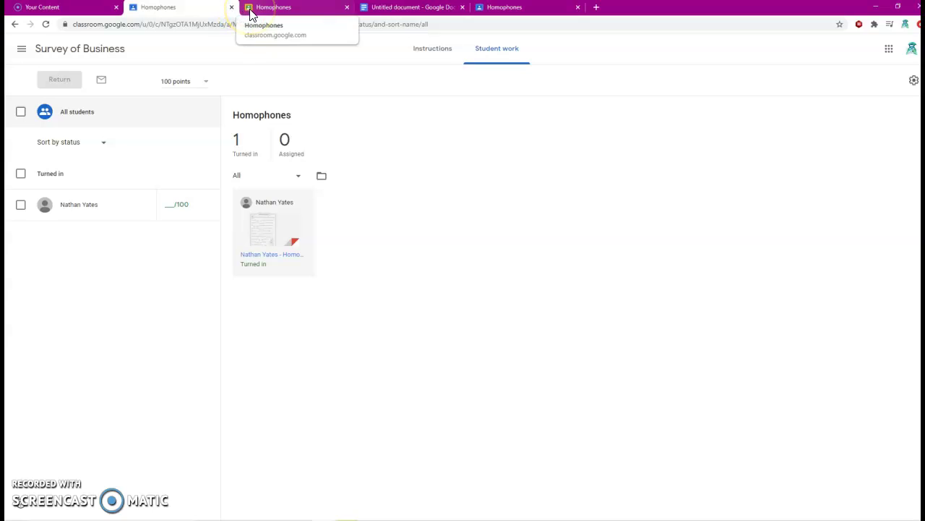
{"action": "left_click", "coordinate": [243, 29]}
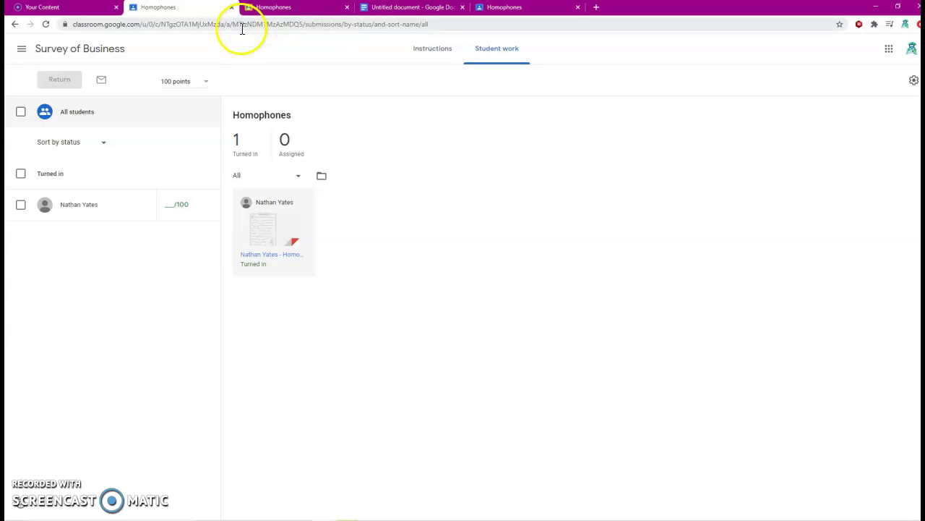